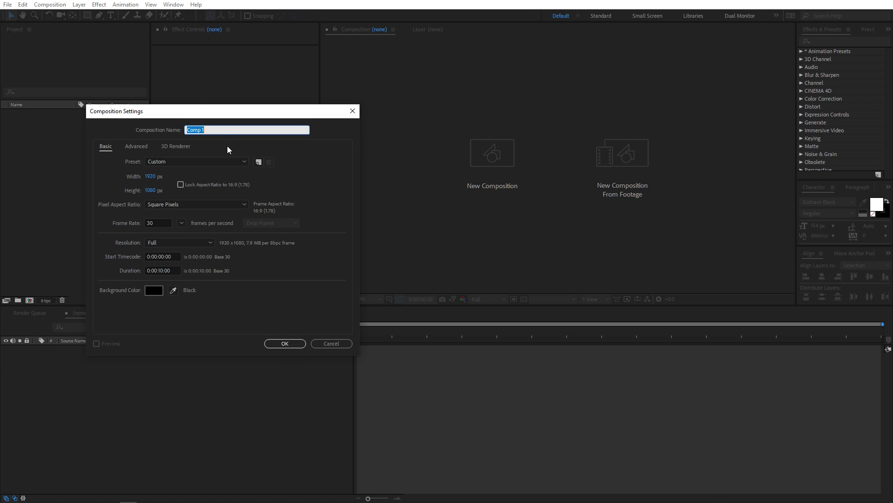
Create a 1920 x 1080 composition named Text at 30 frames per second with a duration of 0:00:10:00.
type("Text")
left_click(103, 179)
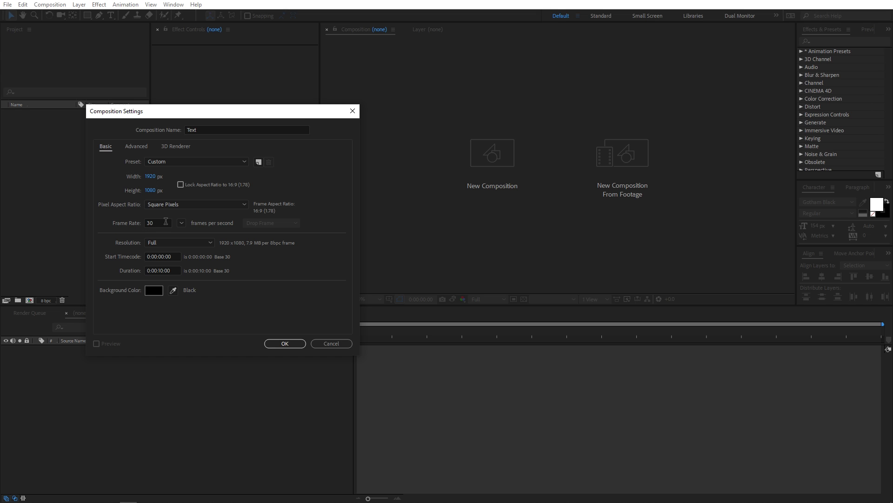
left_click(181, 223)
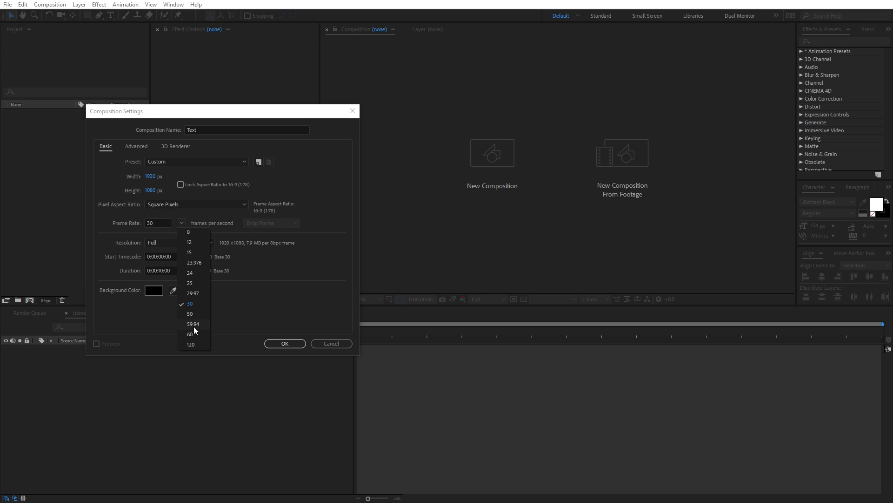
left_click(249, 311)
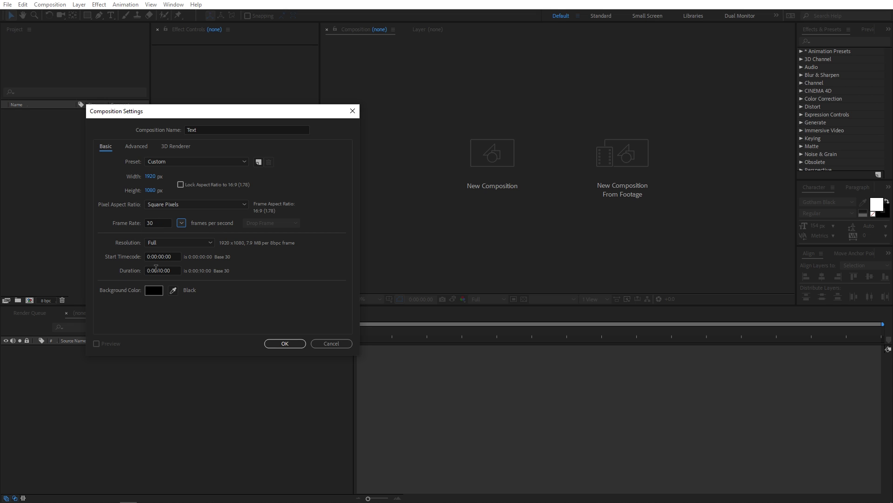
left_click(276, 342)
left_click(61, 216)
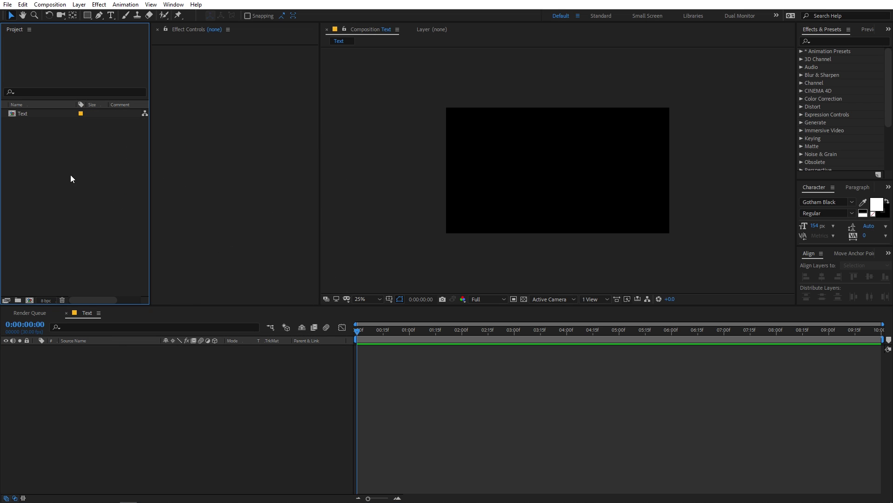
Create a second 1920 x 1080, 30 fps, ten-second composition named Animation.
left_click(54, 5)
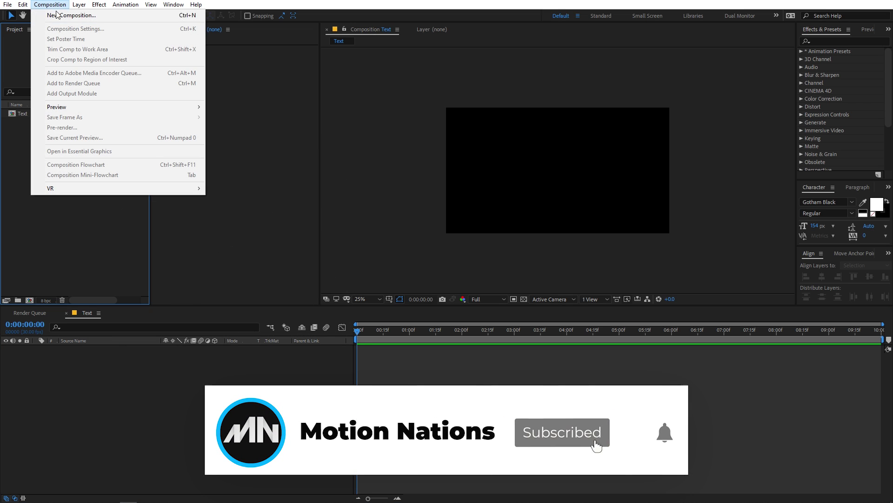
left_click(60, 15)
type("An")
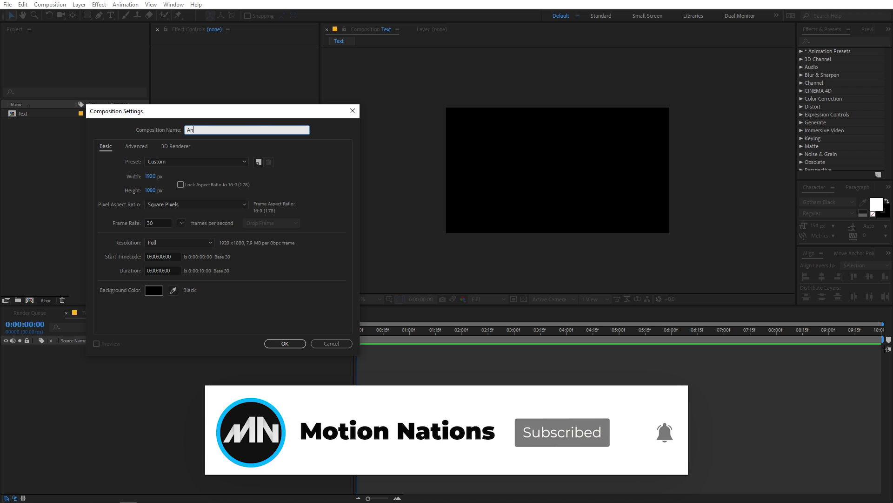
type("imation")
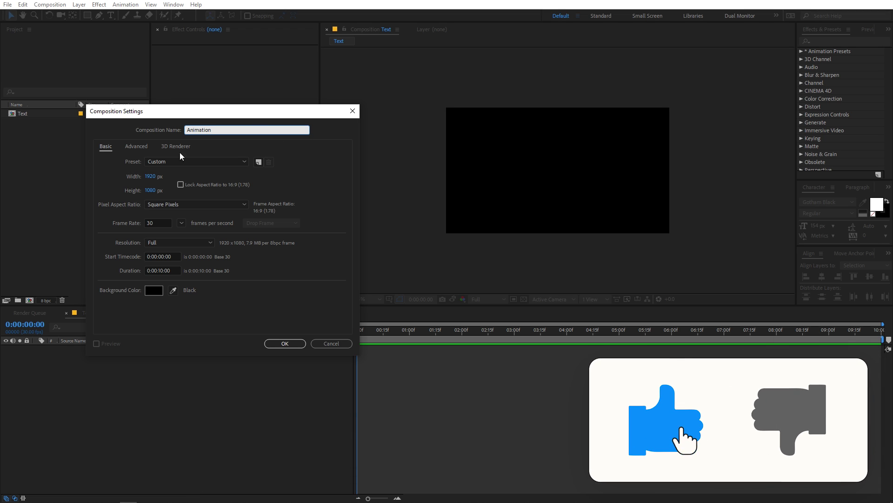
left_click(293, 343)
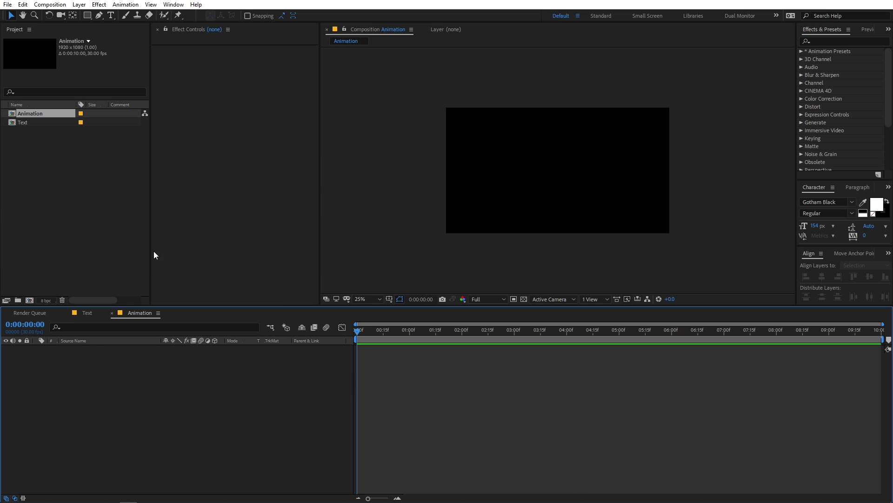
Open the Text composition and add a text layer reading MOTION.
double_click(23, 122)
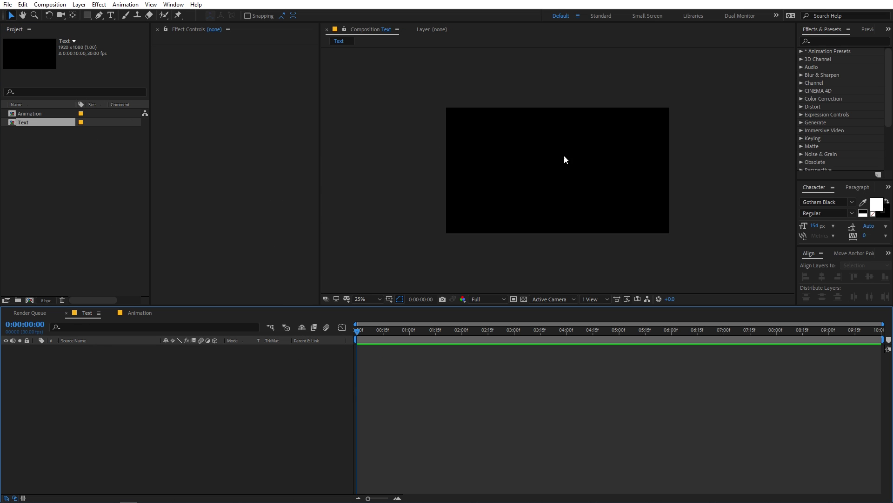
key("period")
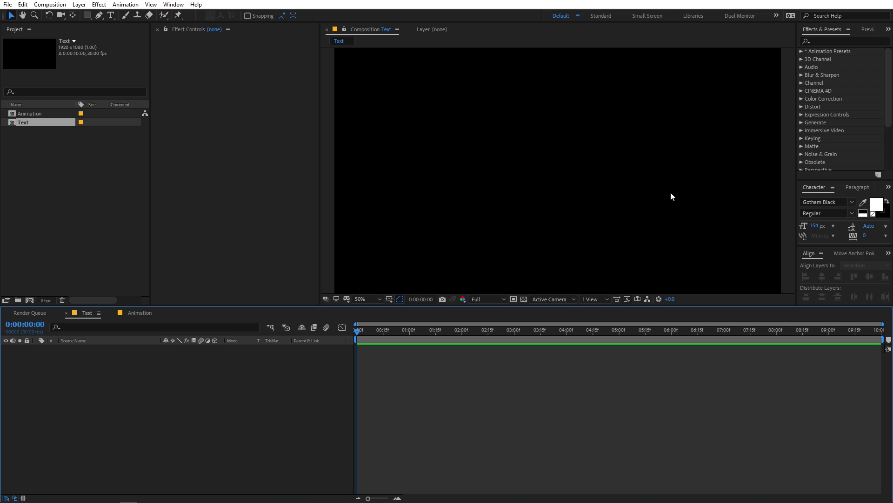
left_click(111, 15)
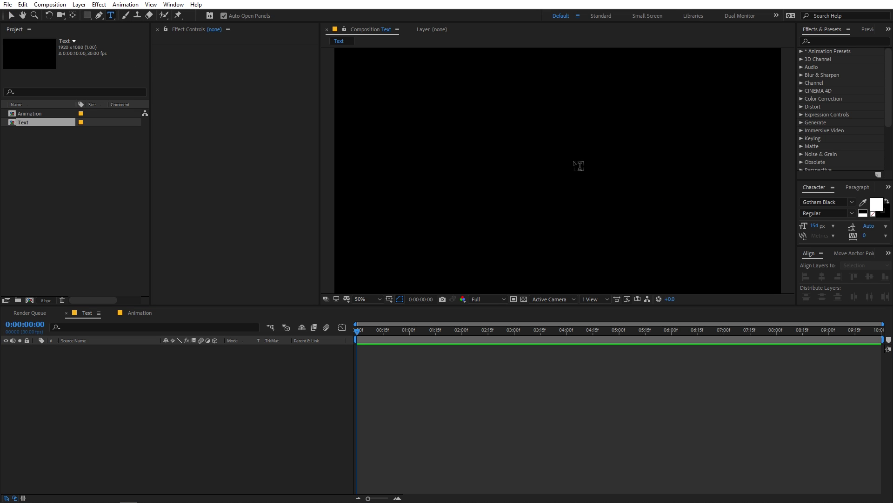
left_click(512, 168)
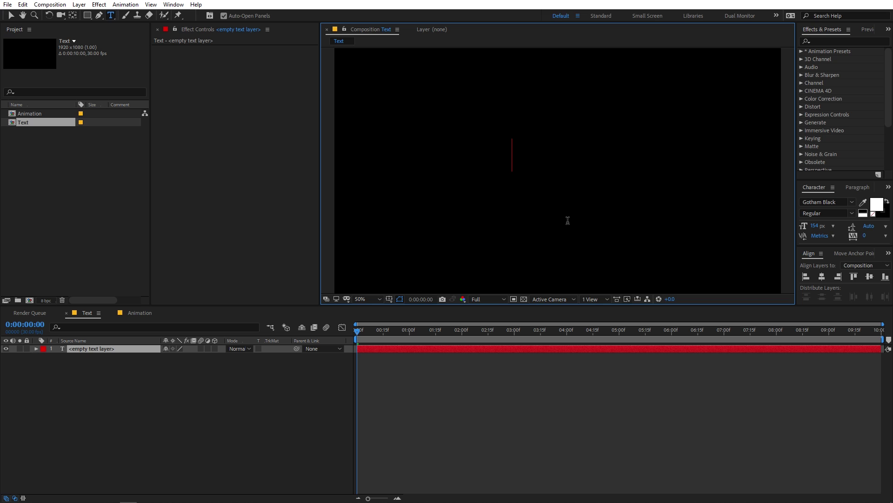
type("MOTION")
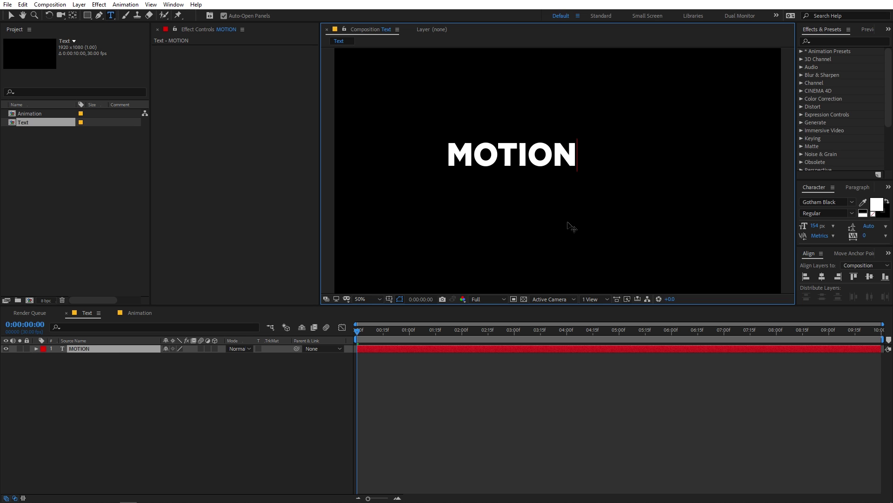
Center the MOTION text layer horizontally and vertically in the composition.
left_click(77, 348)
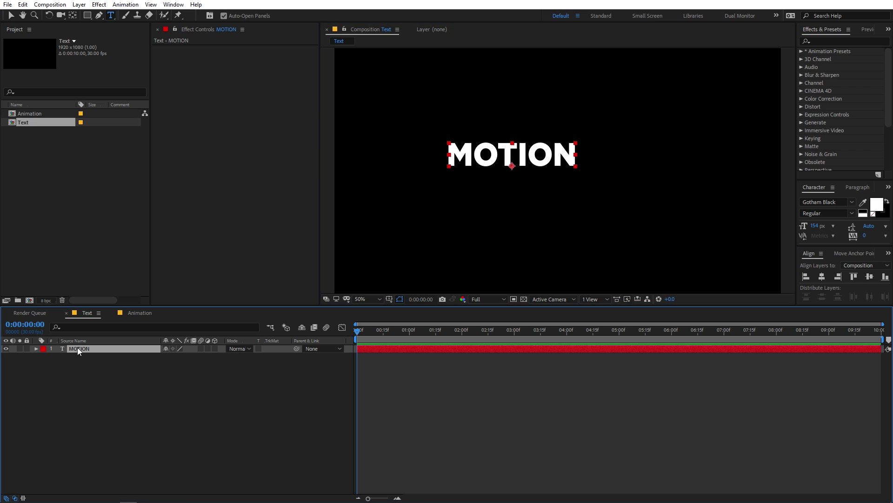
left_click(822, 277)
left_click(868, 278)
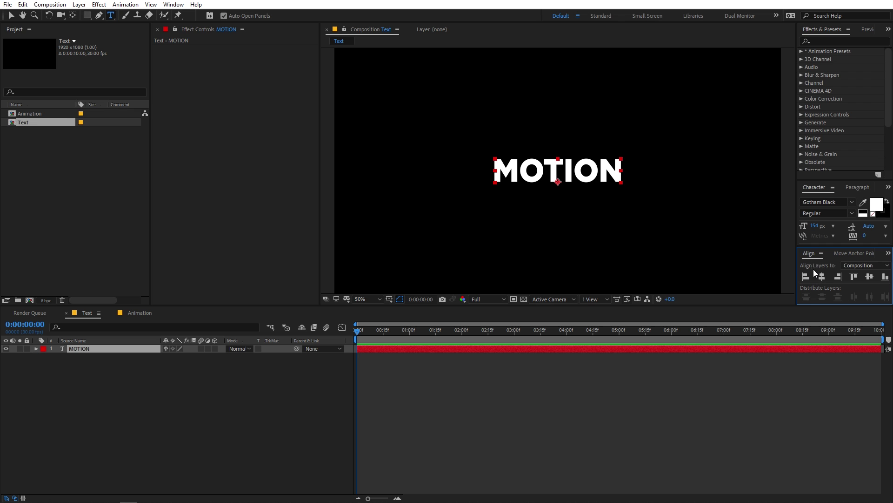
left_click(173, 4)
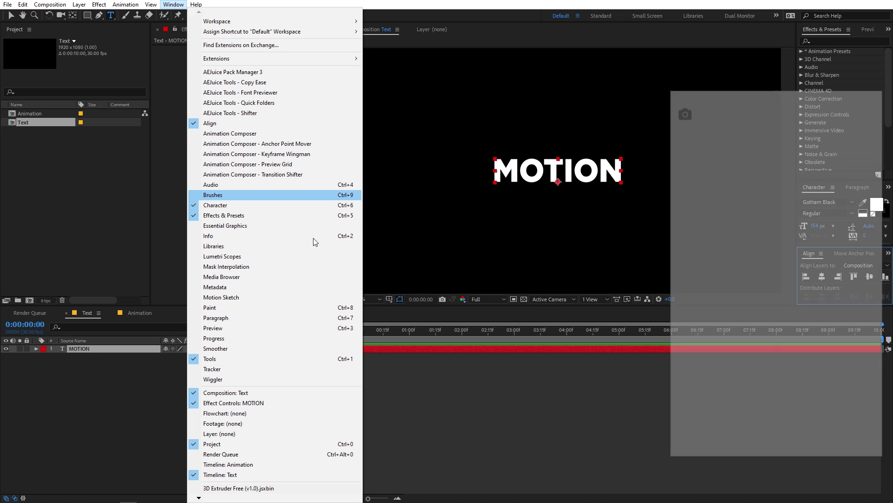
left_click(448, 409)
Center the MOTION layer's anchor point within the text and set its scale to 180%.
left_click(94, 349)
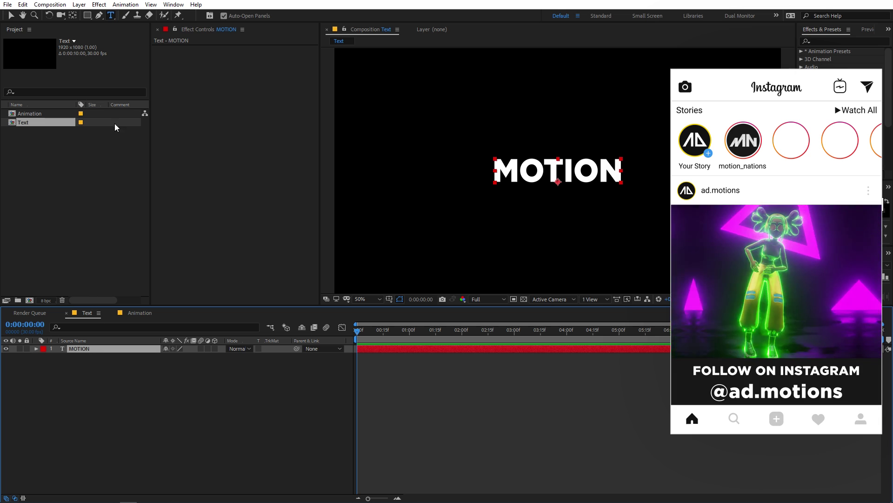
double_click(73, 17, "ctrl")
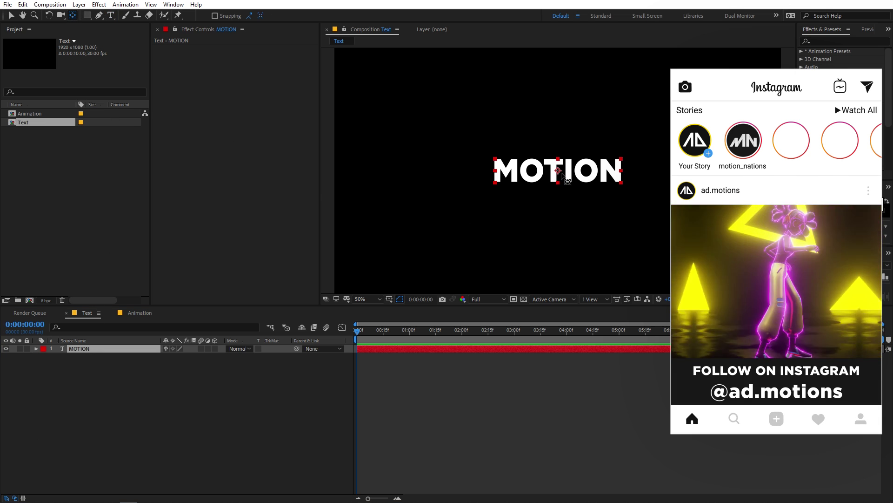
left_click(106, 350)
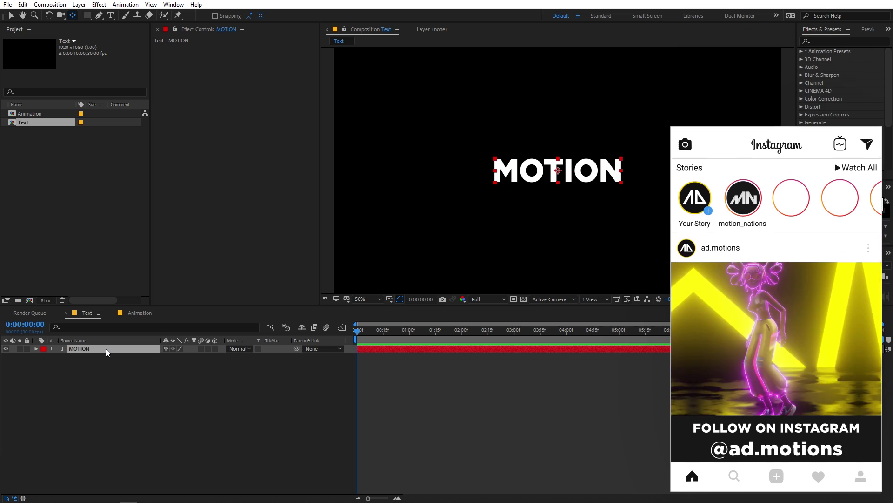
key("s")
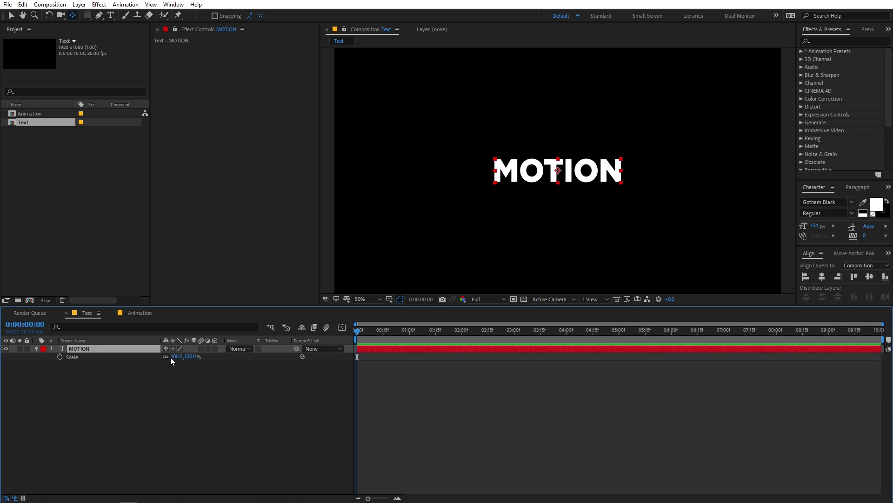
left_click_drag(170, 356, 212, 357)
left_click(205, 401)
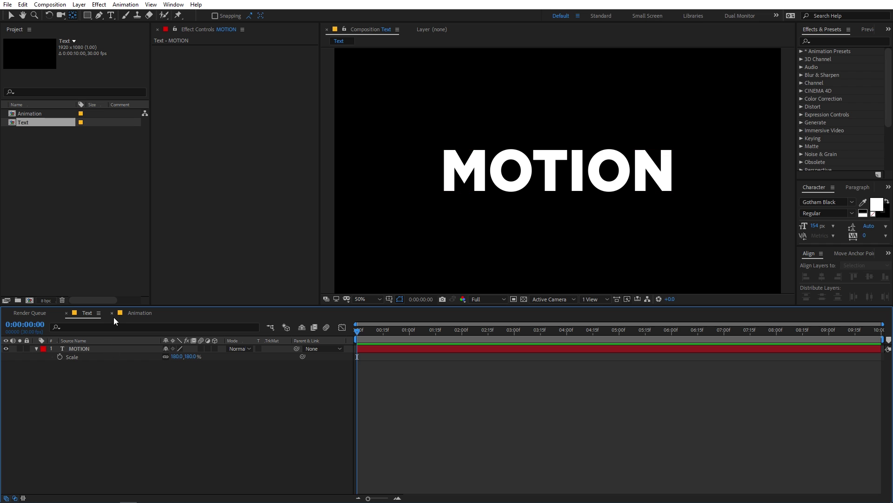
Switch to the Animation composition and place the Text composition in its timeline as a layer.
left_click(129, 312)
left_click(86, 175)
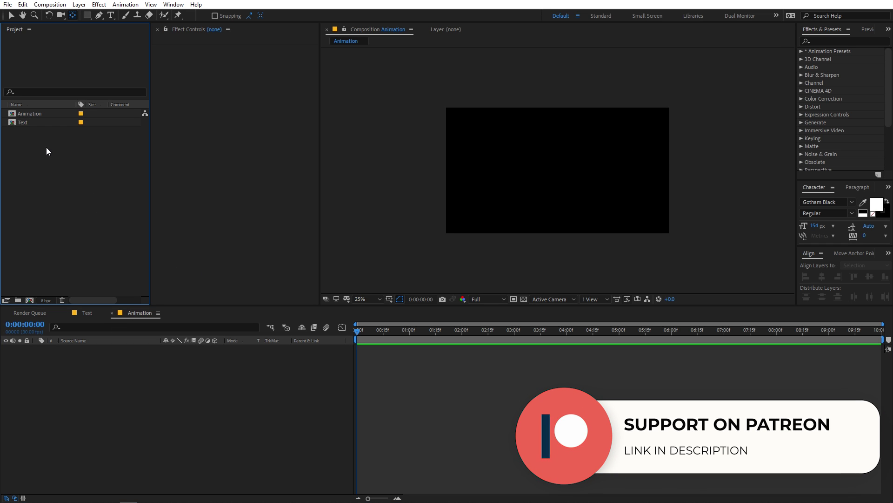
scroll(562, 176, "up", 1)
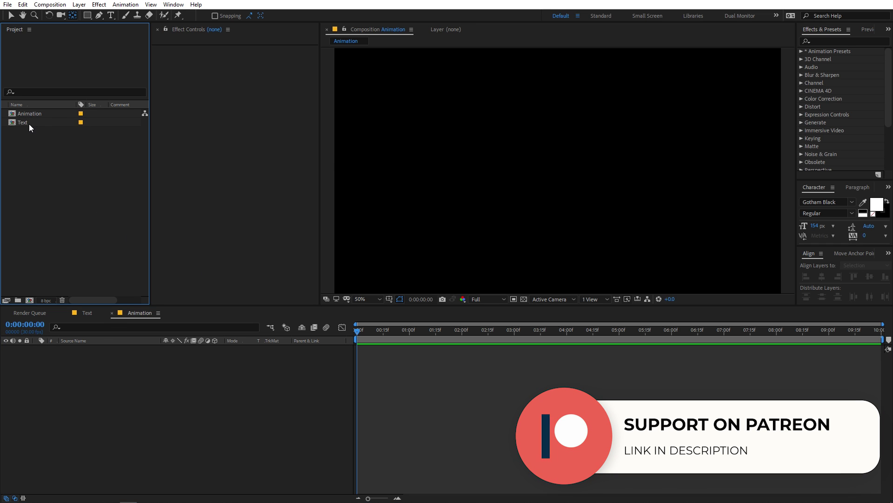
left_click_drag(26, 122, 175, 393)
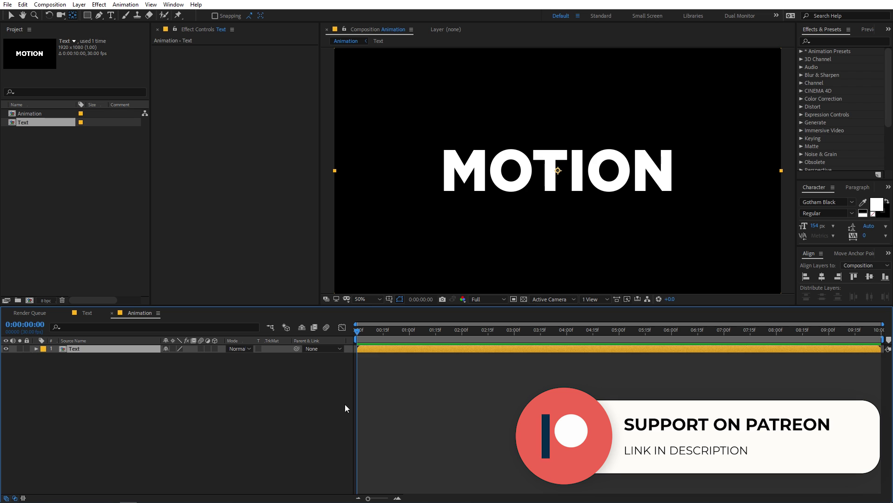
left_click(346, 407)
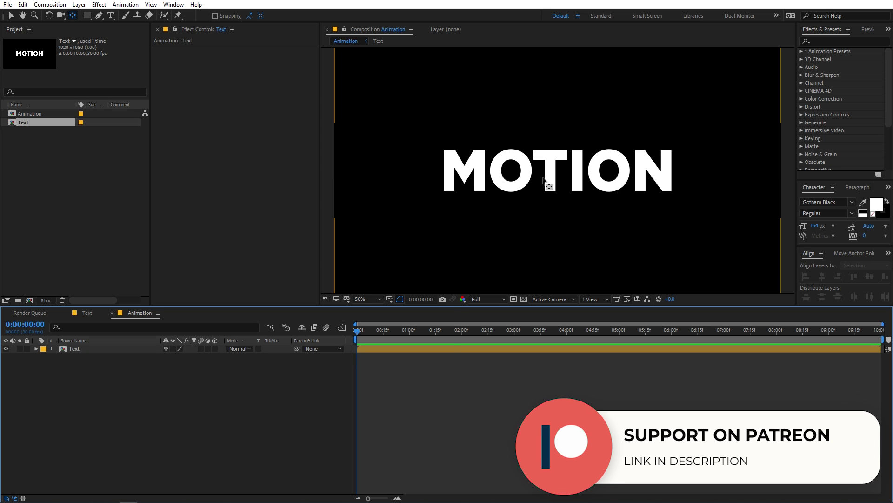
key("v")
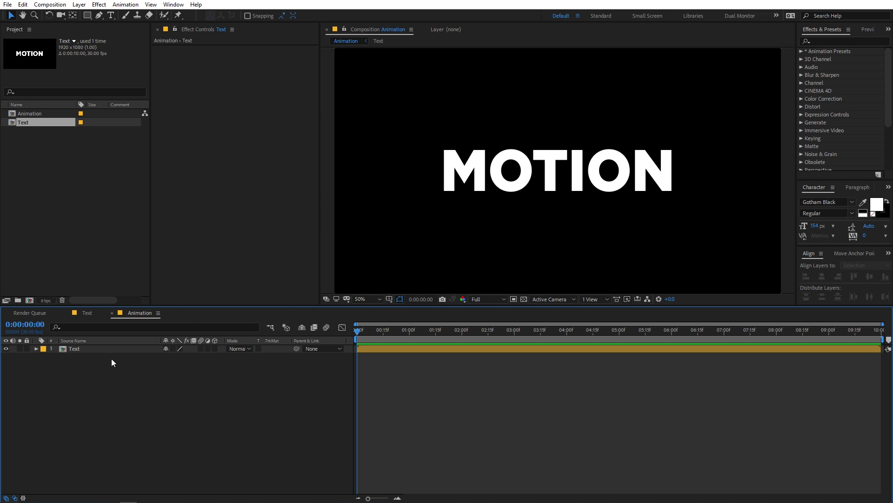
Add an adjustment layer above the Text layer in the Animation composition.
left_click(85, 6)
mouse_move(102, 16)
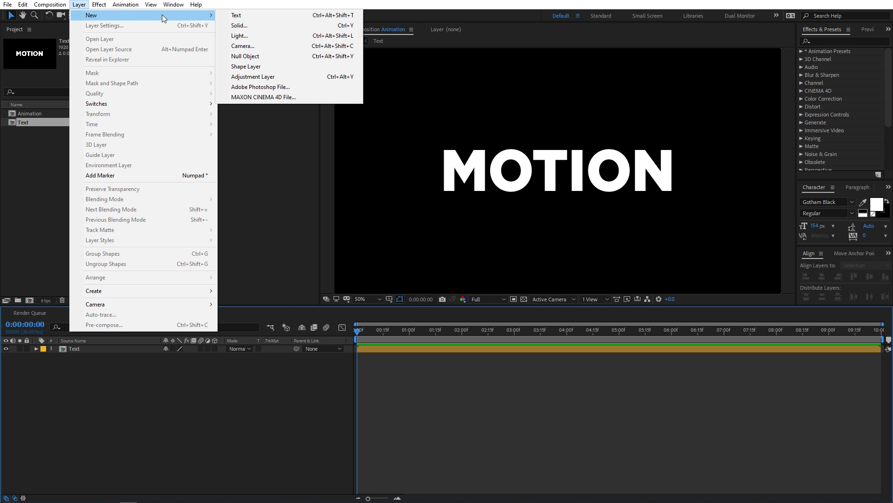
left_click(245, 78)
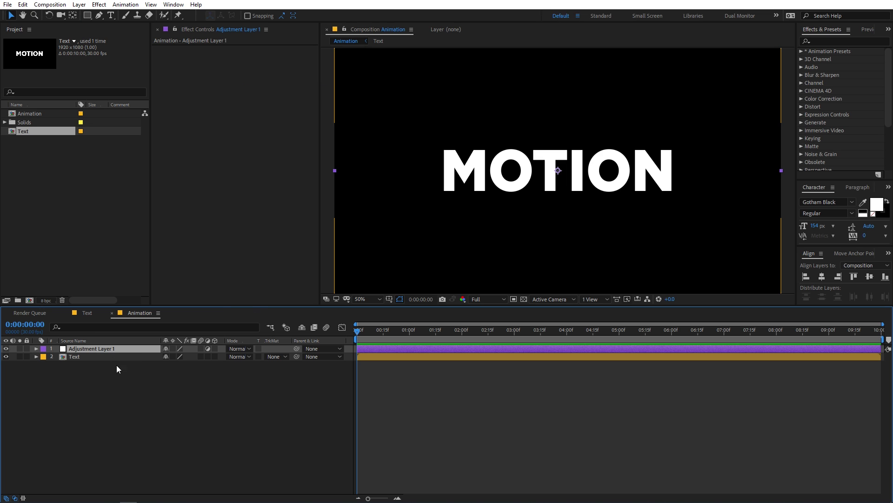
Find the CC Scale Wipe effect and apply it to the adjustment layer.
left_click(824, 39)
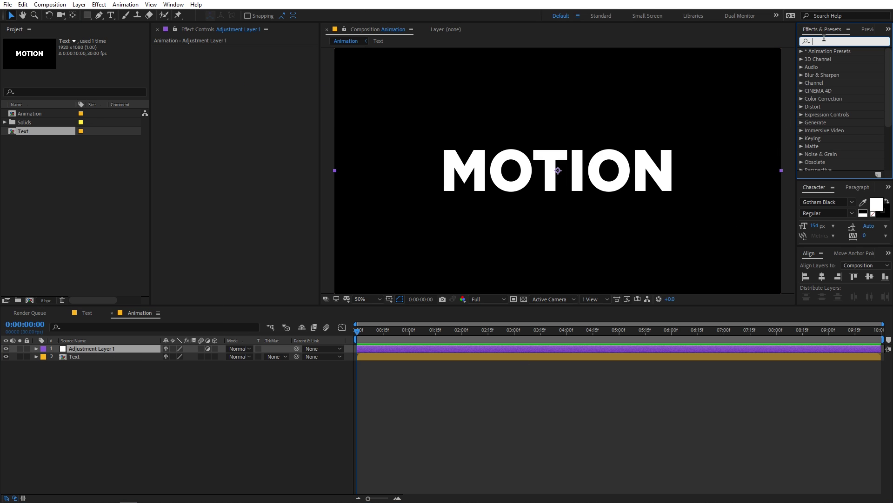
type("sca")
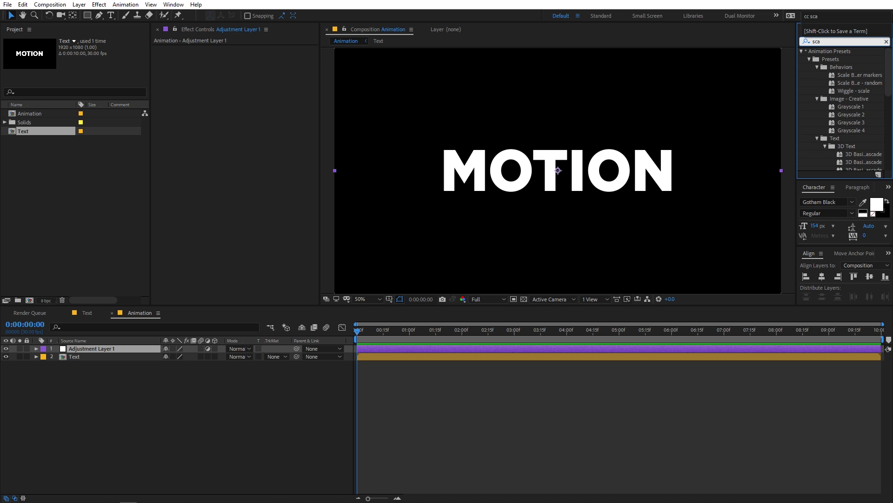
type("le w")
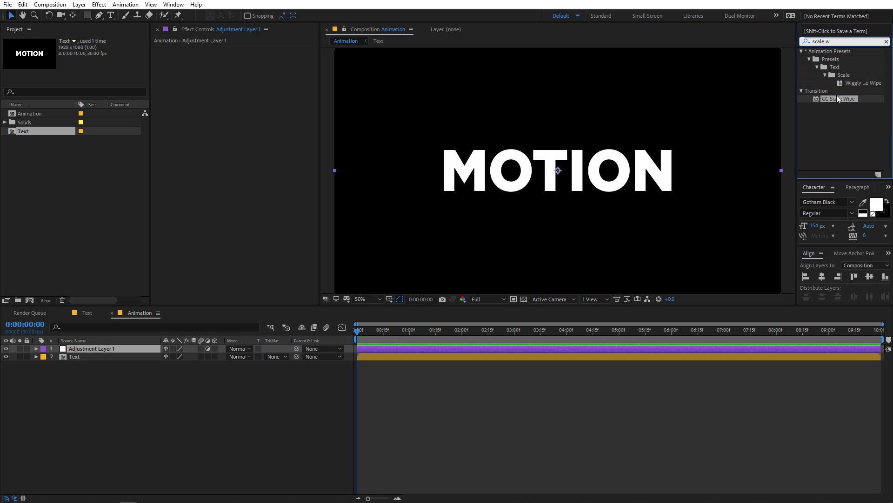
left_click_drag(836, 100, 108, 350)
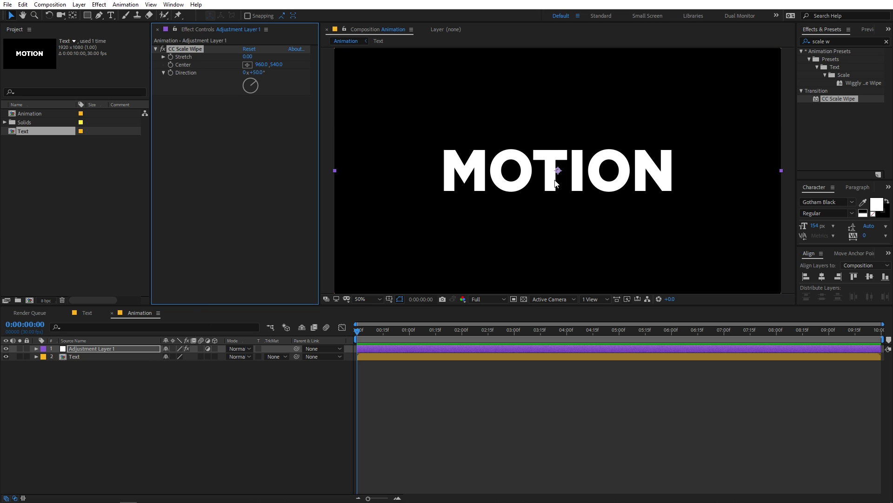
Set CC Scale Wipe's Stretch to 7.90 and its Direction to 180° so the text stretches downward.
left_click_drag(247, 57, 289, 63)
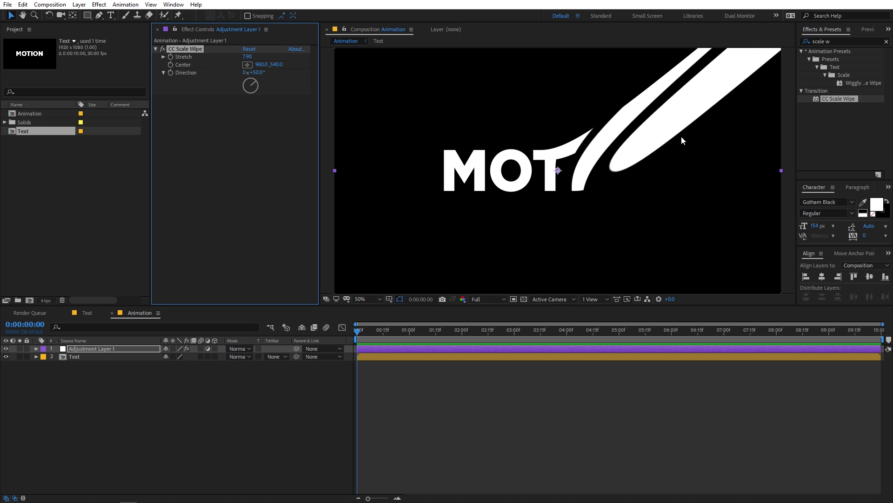
left_click_drag(255, 73, 317, 77)
left_click(259, 73)
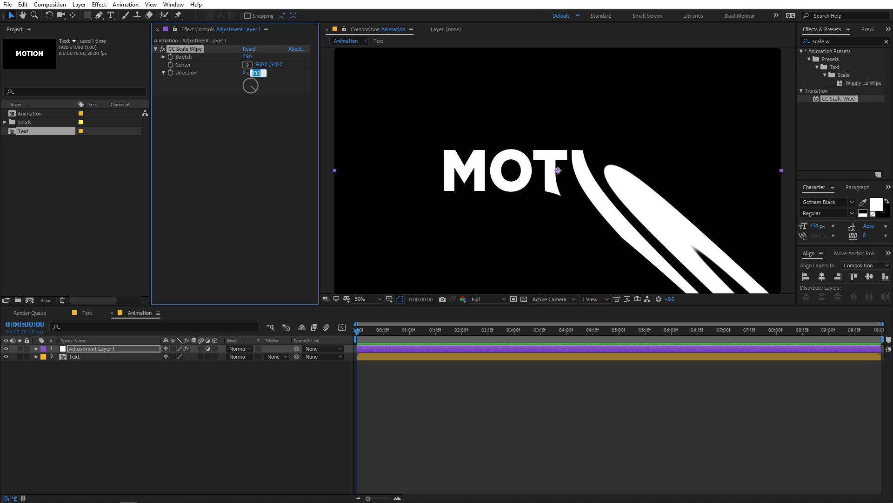
key("Return")
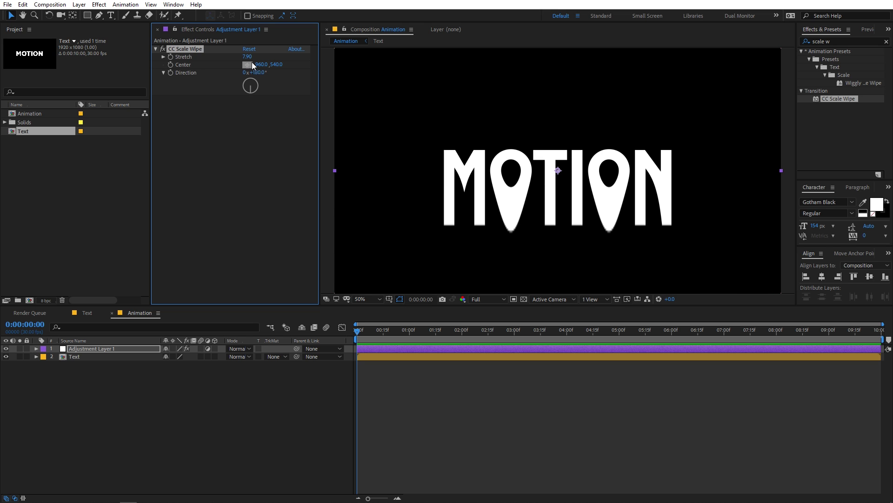
Set CC Scale Wipe's Stretch to 27.40 and keyframe its Center at 960, 399 at the start of the timeline.
left_click_drag(248, 57, 345, 59)
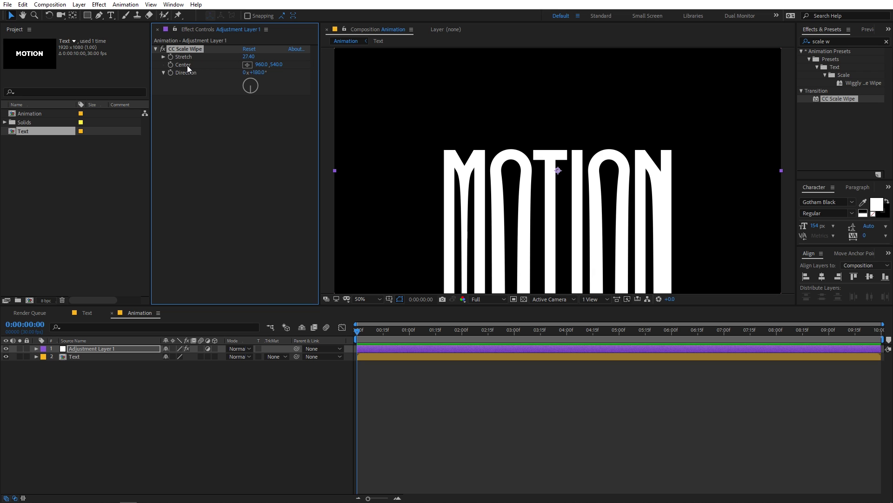
mouse_move(276, 64)
left_mouse_down()
mouse_move(322, 68)
mouse_move(176, 98)
mouse_move(230, 137)
mouse_move(227, 151)
mouse_move(222, 160)
mouse_move(139, 187)
mouse_move(196, 185)
left_mouse_up()
left_click_drag(275, 65, 195, 90)
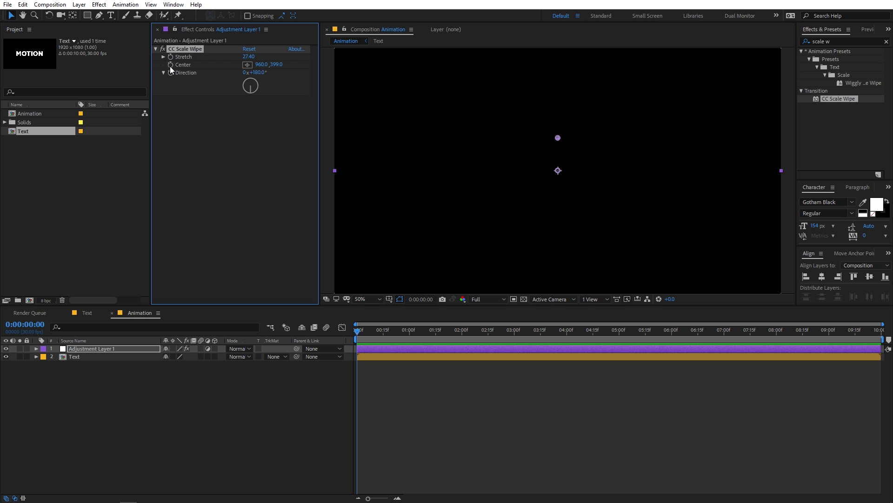
left_click(369, 351)
key("u")
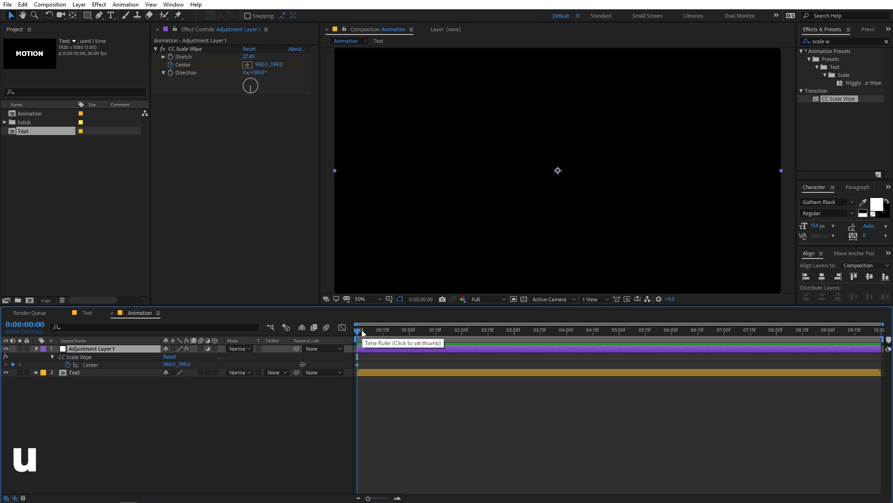
Add a Center keyframe of 960, 705 at 0:00:01:00 and preview the wipe from the start.
left_click_drag(361, 329, 411, 335)
left_click_drag(276, 65, 383, 99)
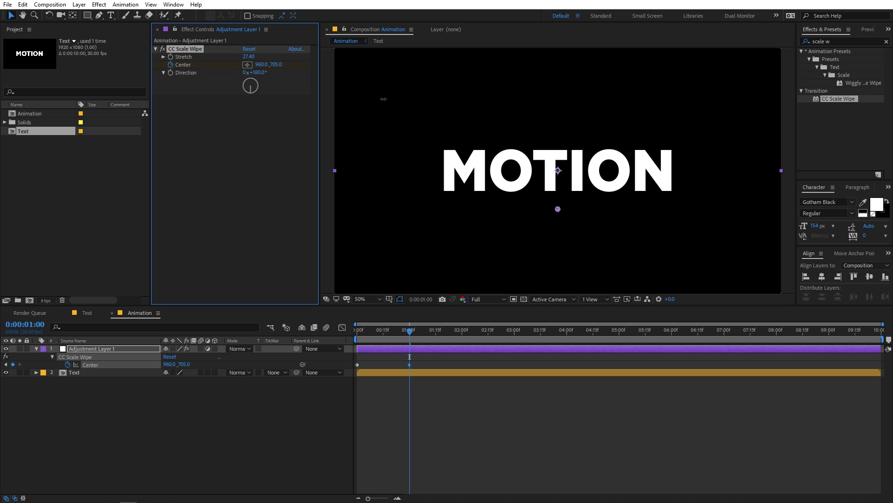
left_click(327, 381)
key("Home")
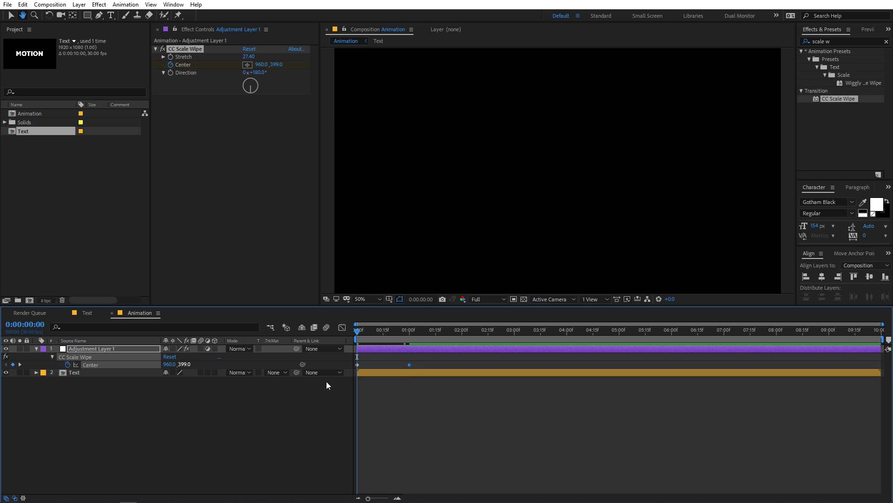
key("space")
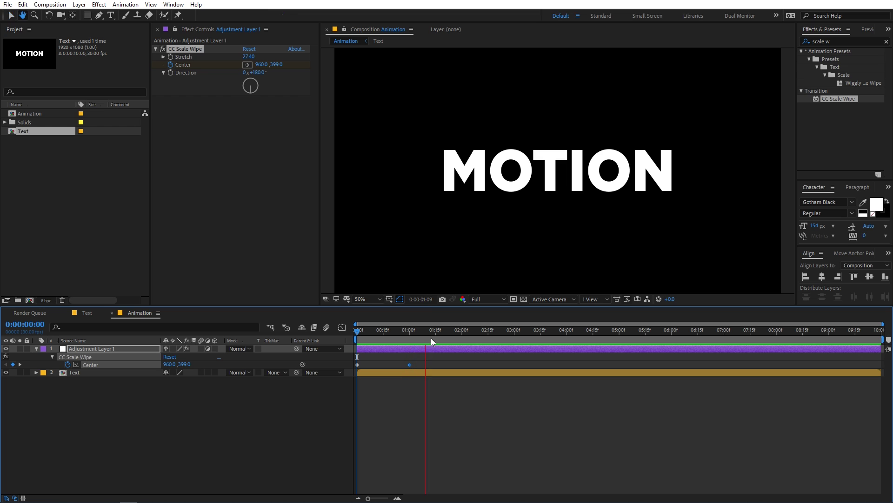
key("space")
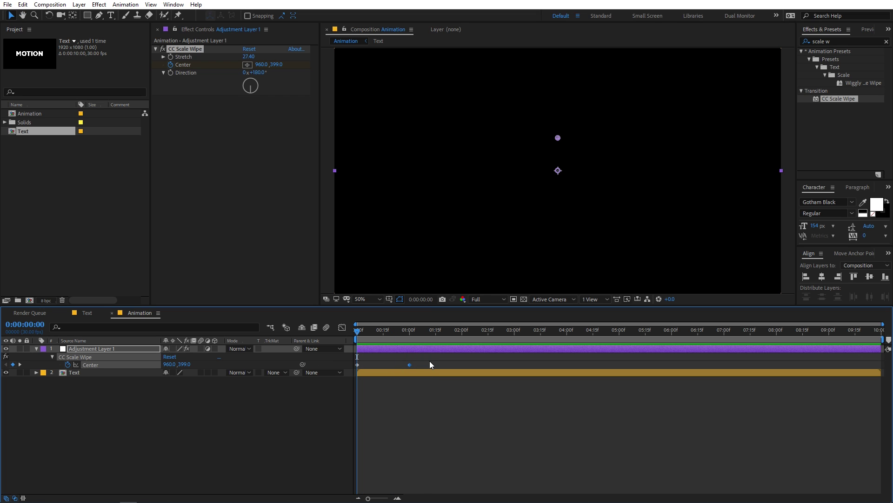
Apply Easy Ease to both Center keyframes and preview the eased reveal.
left_click_drag(431, 361, 345, 381)
key("F9")
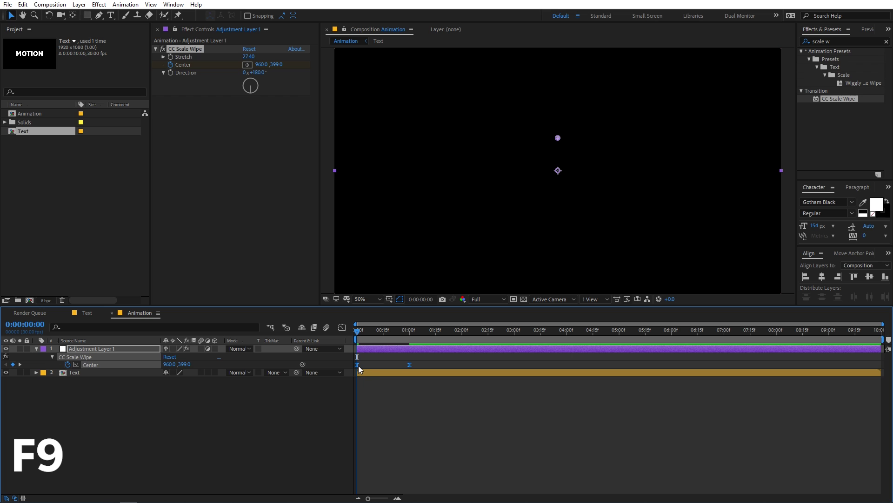
right_click(358, 366)
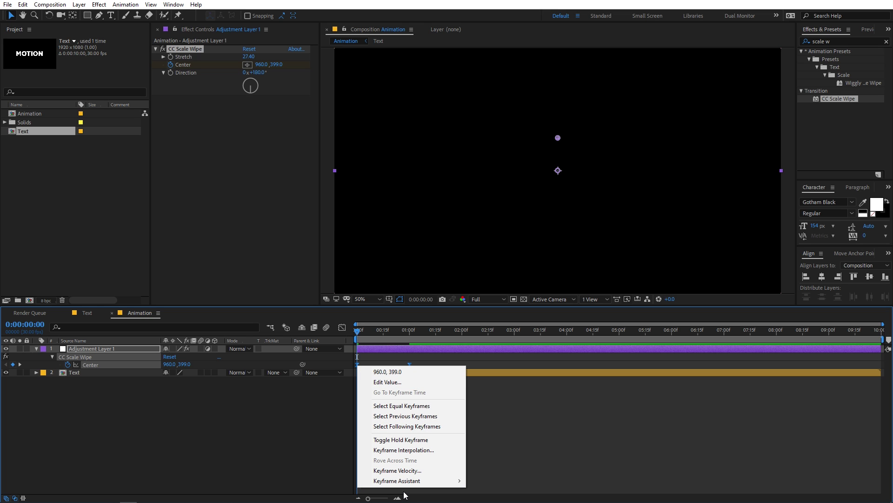
mouse_move(405, 481)
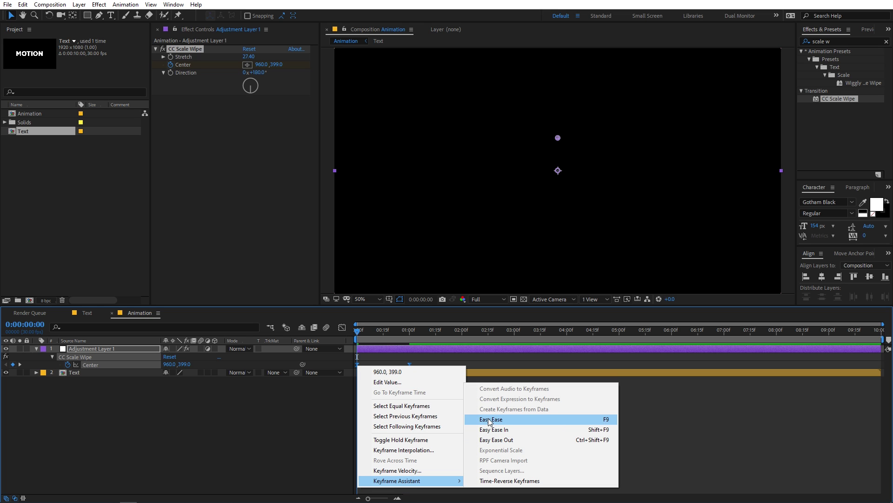
left_click(694, 422)
key("space")
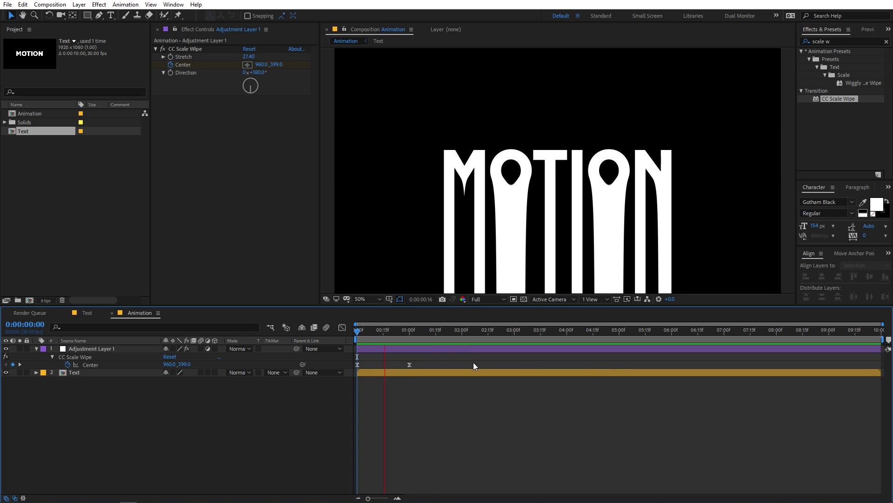
key("space")
left_click_drag(448, 337, 354, 337)
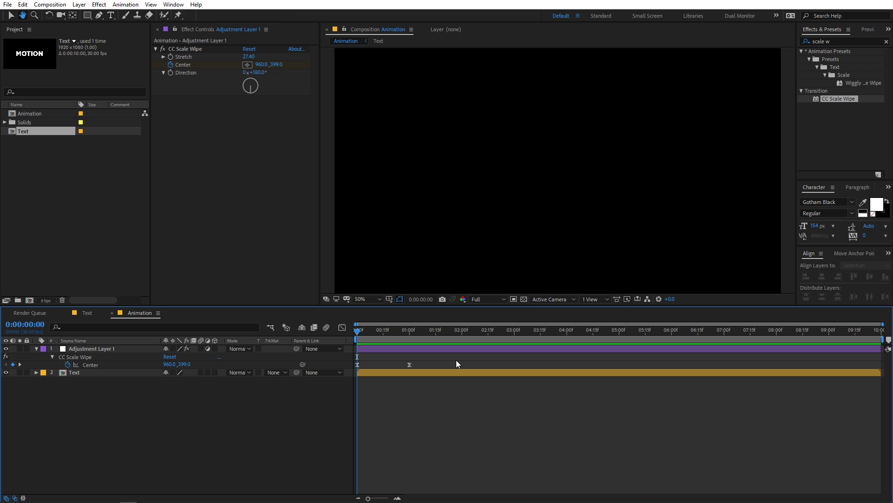
key("space")
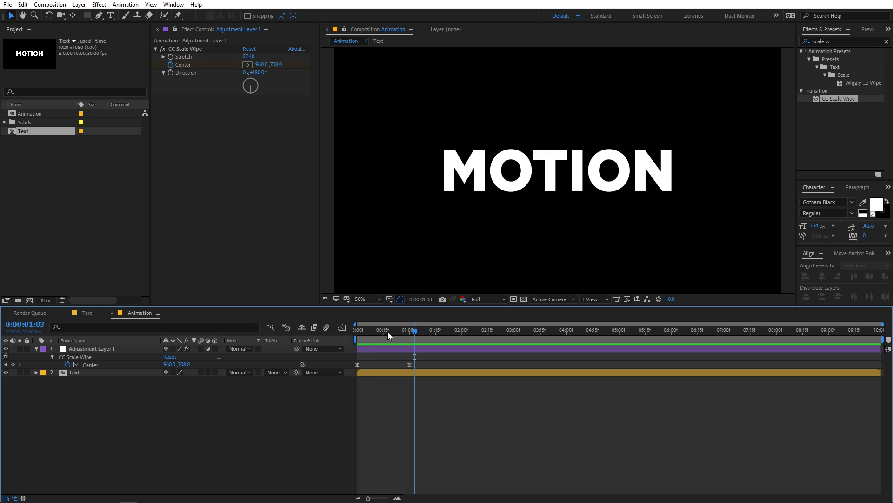
mouse_move(406, 334)
left_mouse_down()
mouse_move(381, 335)
mouse_move(397, 337)
left_mouse_up()
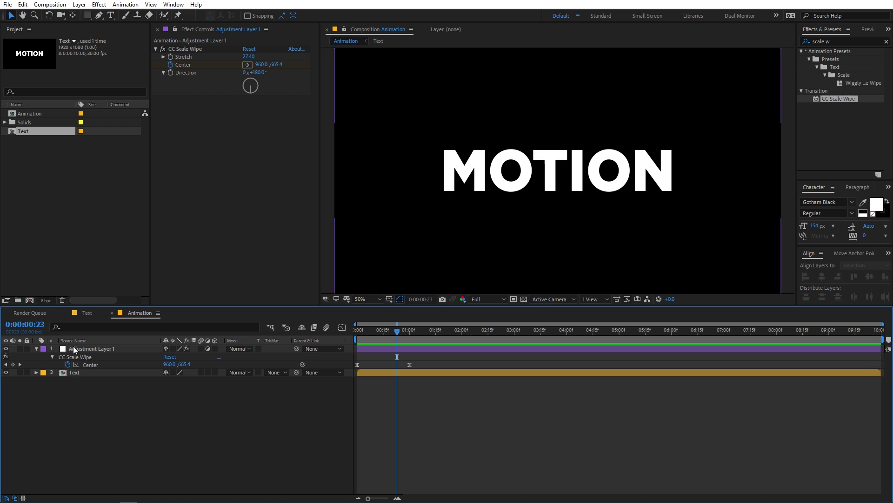
Collapse the adjustment layer's properties and duplicate the Text layer.
left_click(80, 374)
left_click(35, 349)
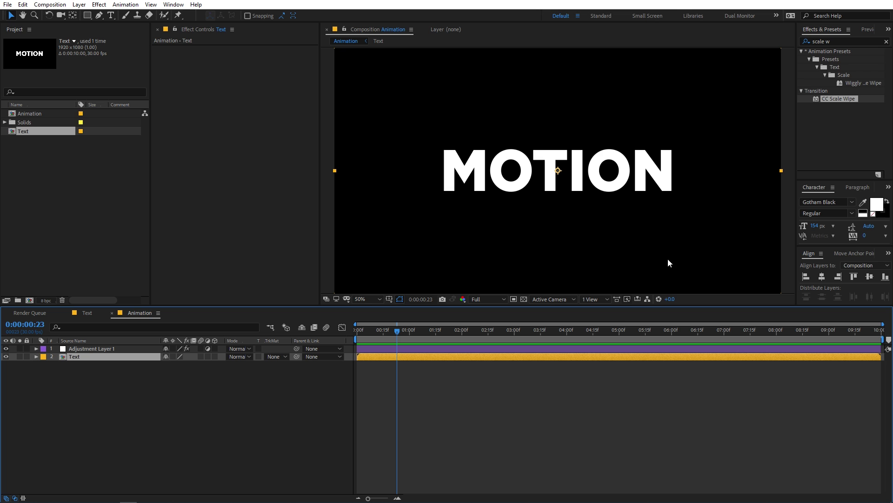
left_click(374, 391)
left_click_drag(382, 337, 394, 336)
left_click(80, 359)
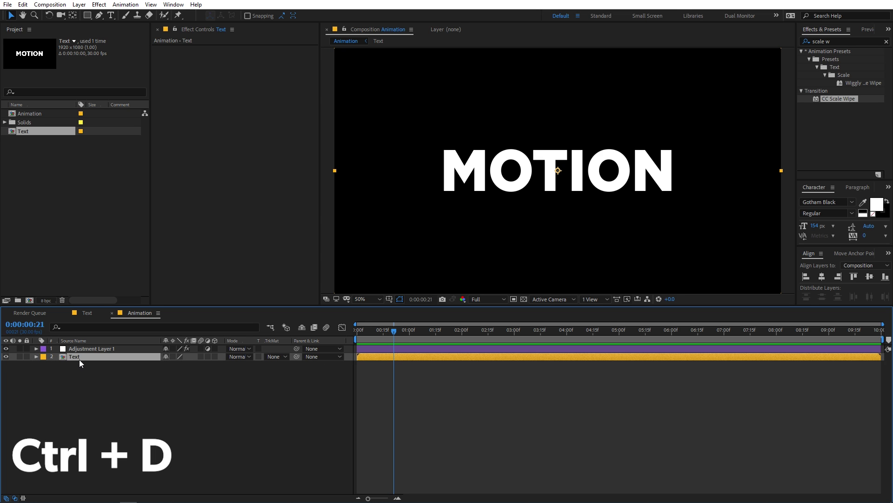
key("ctrl+d")
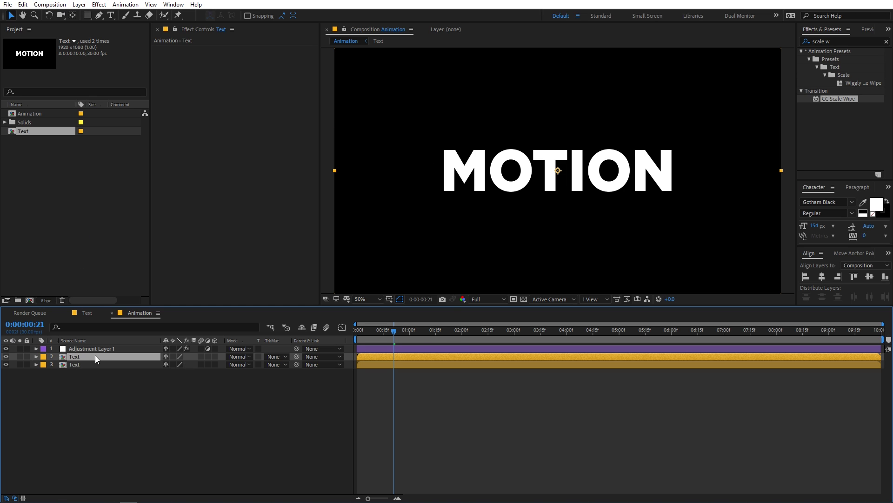
Draw a rectangular mask over the upper half of the duplicated Text layer and move that layer to the frame's upper-left area.
left_click(88, 16)
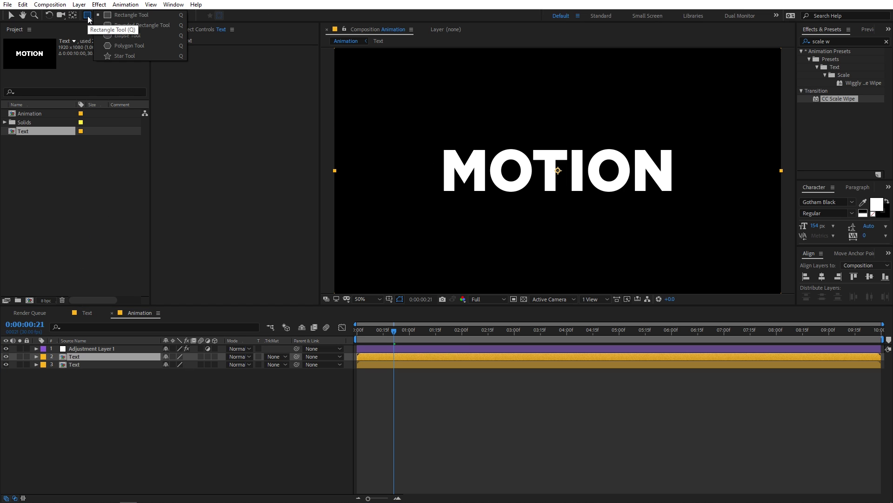
left_click_drag(405, 119, 724, 169)
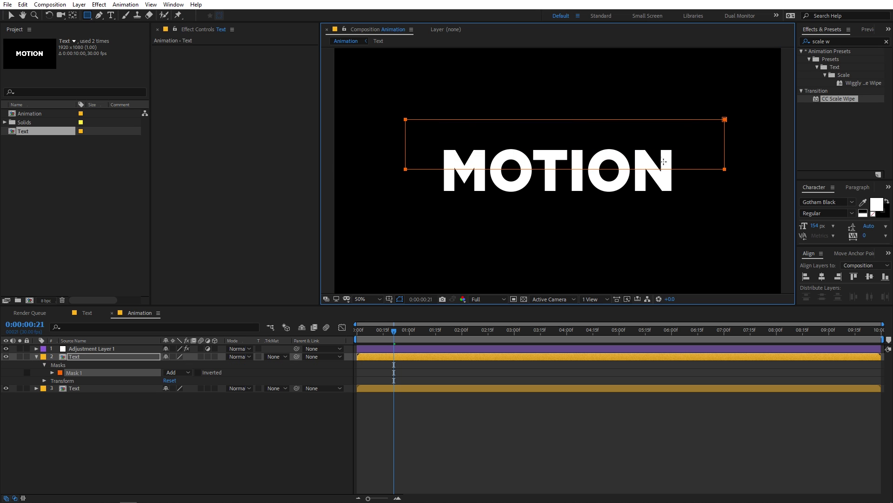
left_click(11, 17)
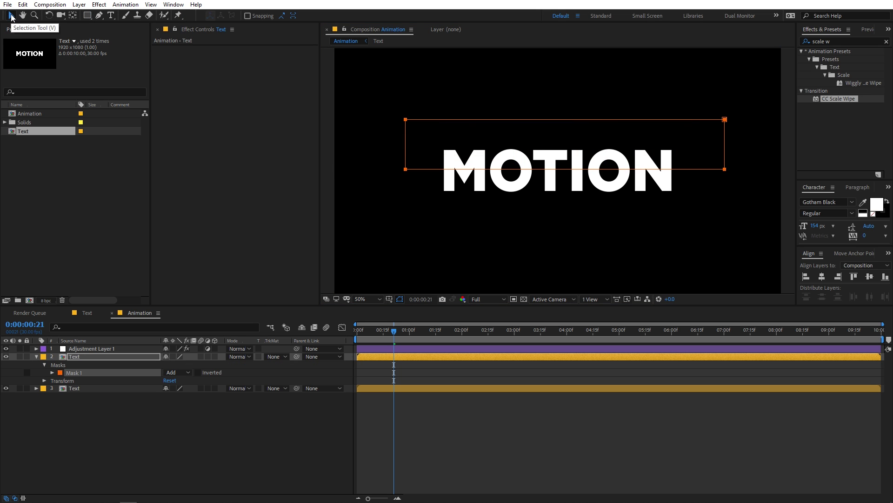
left_click_drag(560, 158, 489, 62)
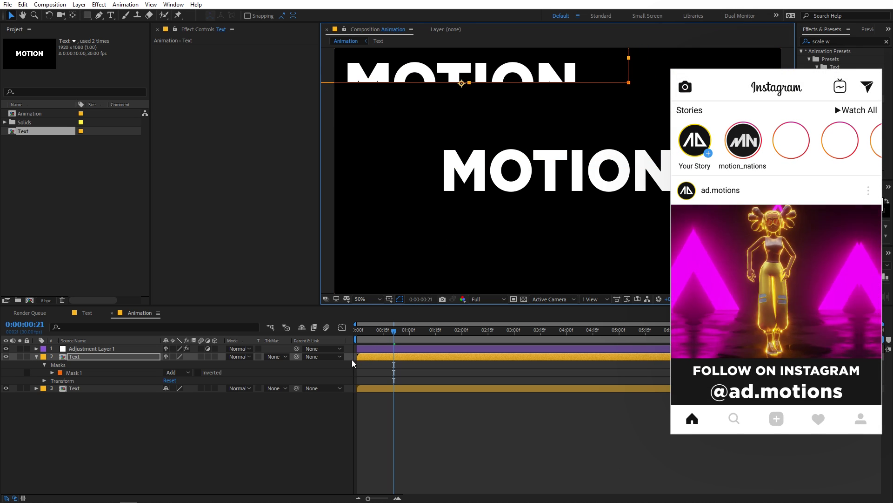
key("space")
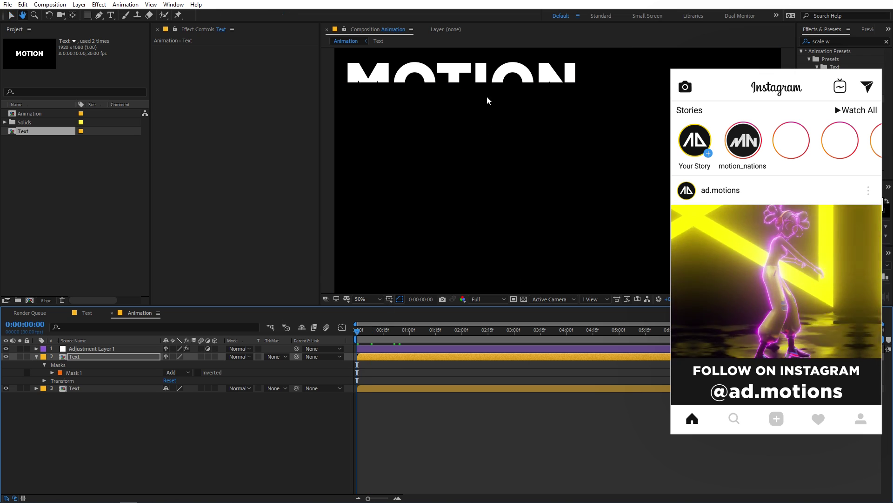
Trim the masked Text layer to a clip of about four frames starting at 0:00:00:15.
left_click_drag(392, 331, 385, 334)
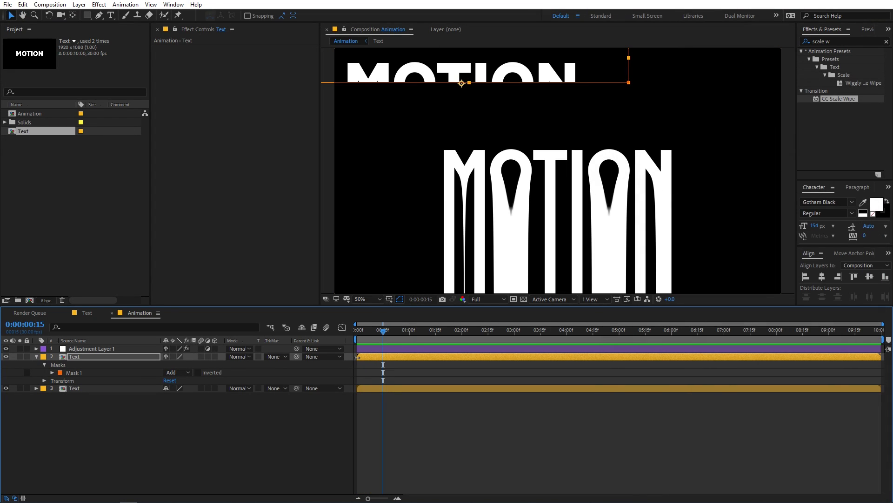
left_click_drag(353, 358, 372, 358)
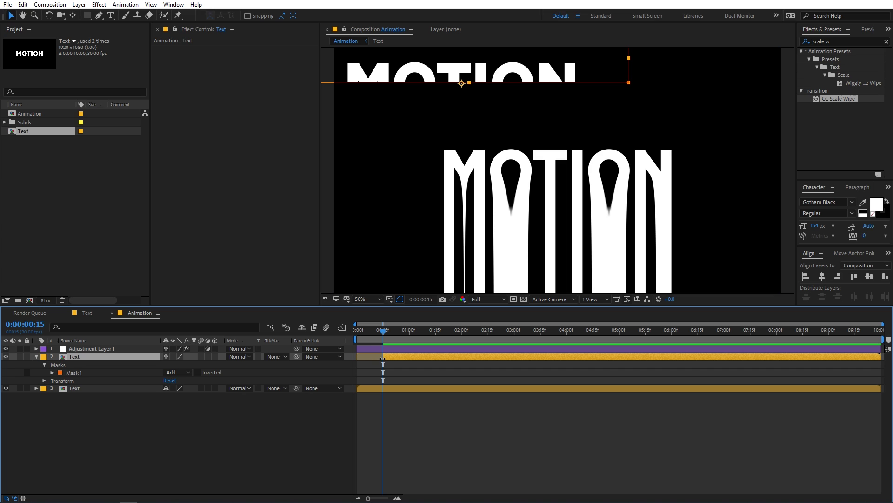
left_click_drag(384, 332, 389, 332)
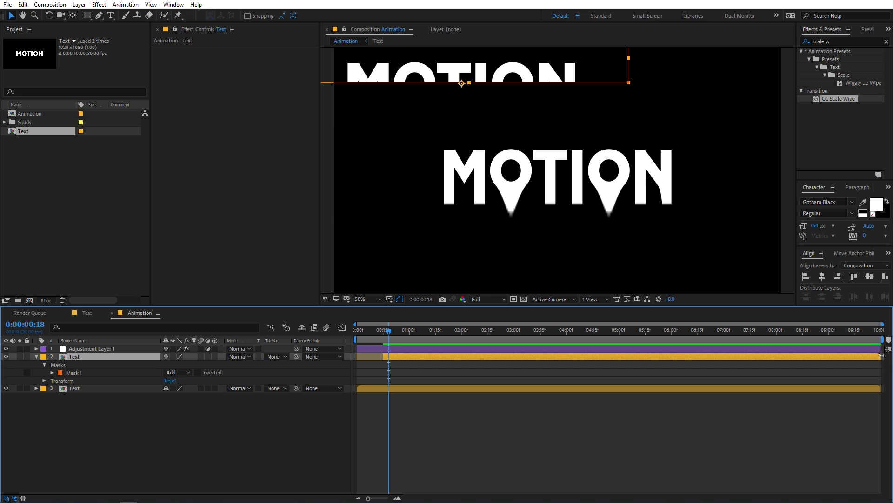
left_click_drag(882, 356, 419, 364)
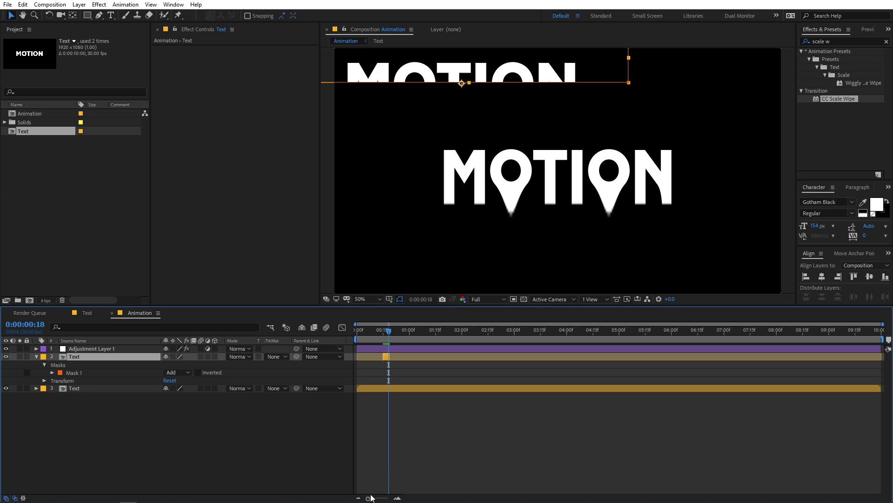
Shift the trimmed masked Text clip earlier so it starts at frame 10, and play back the result.
left_click_drag(370, 497, 383, 499)
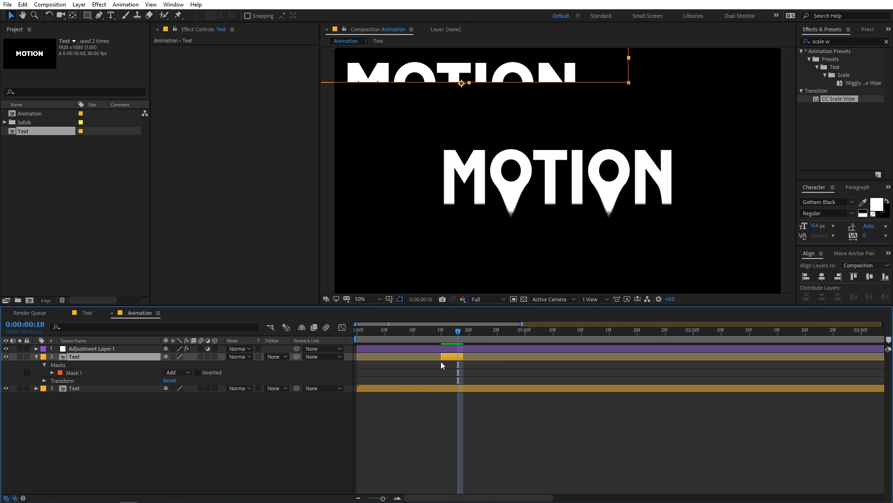
left_click_drag(452, 356, 423, 356)
key("space")
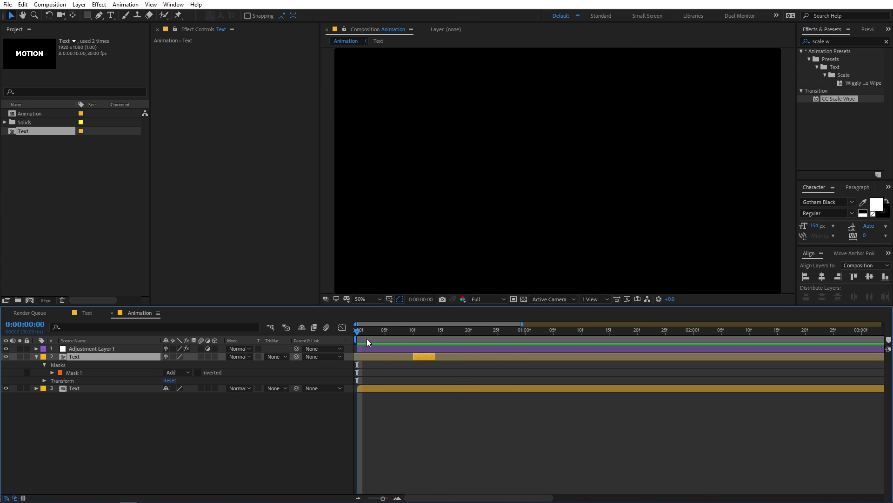
key("space")
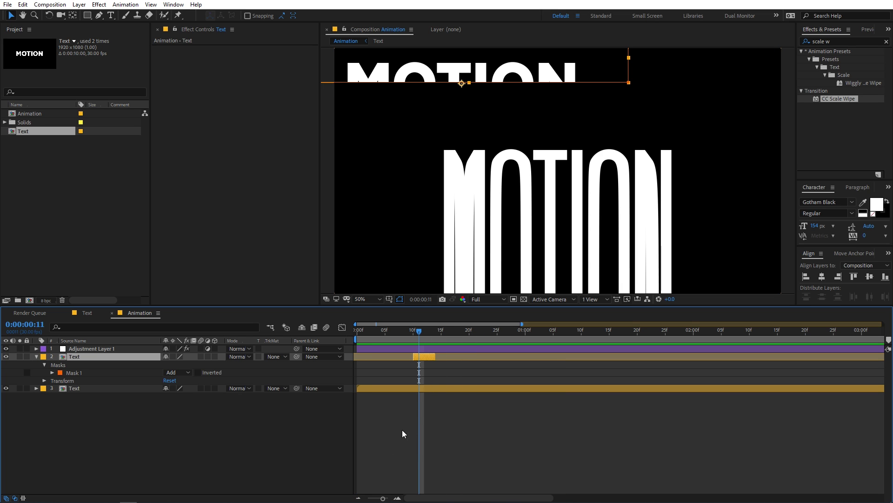
Lower both bottom corners of the duplicated Text layer's mask to include more of the letters.
scroll(488, 176, "down", 2)
left_click(433, 131)
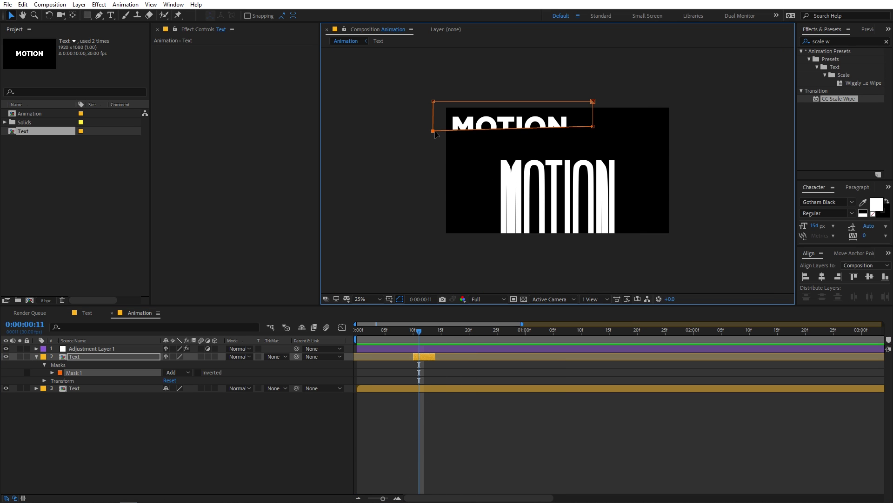
left_click_drag(436, 132, 434, 134)
left_click_drag(595, 125, 596, 132)
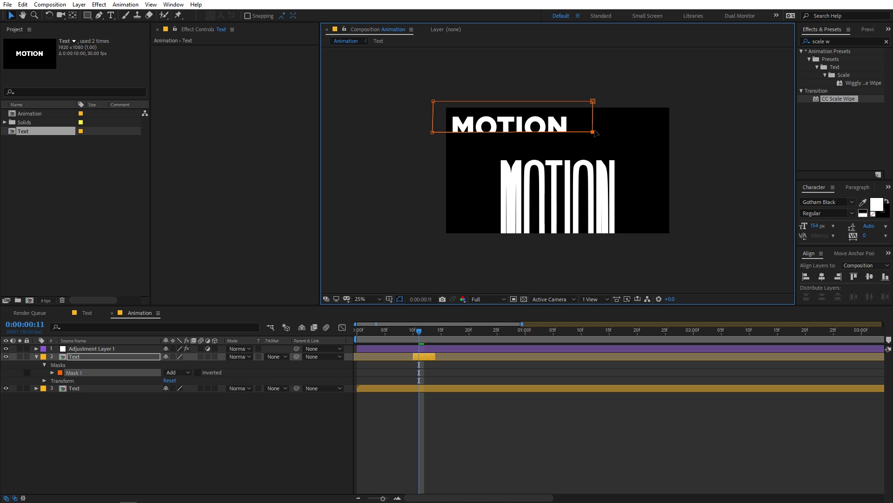
scroll(565, 142, "up", 1)
Scale the masked Text layer to 138.9%, move it slightly further up and left, and preview from the start.
left_click(411, 355)
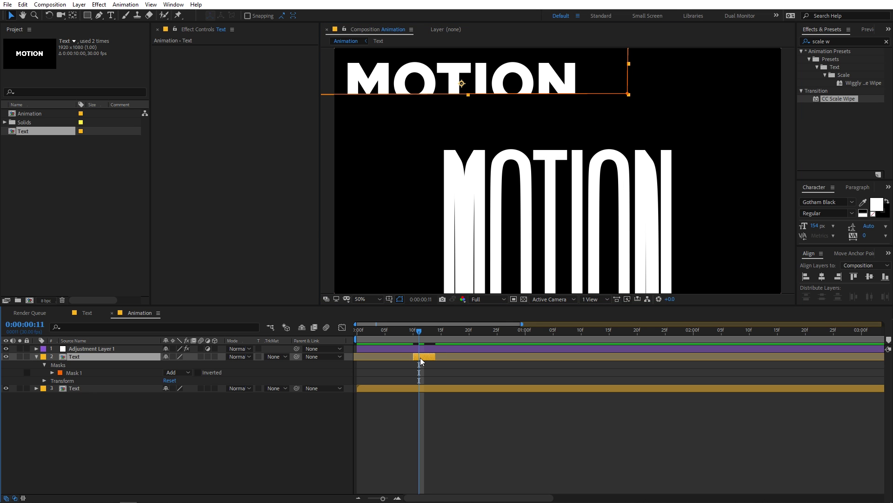
key("s")
left_click_drag(180, 368, 462, 87)
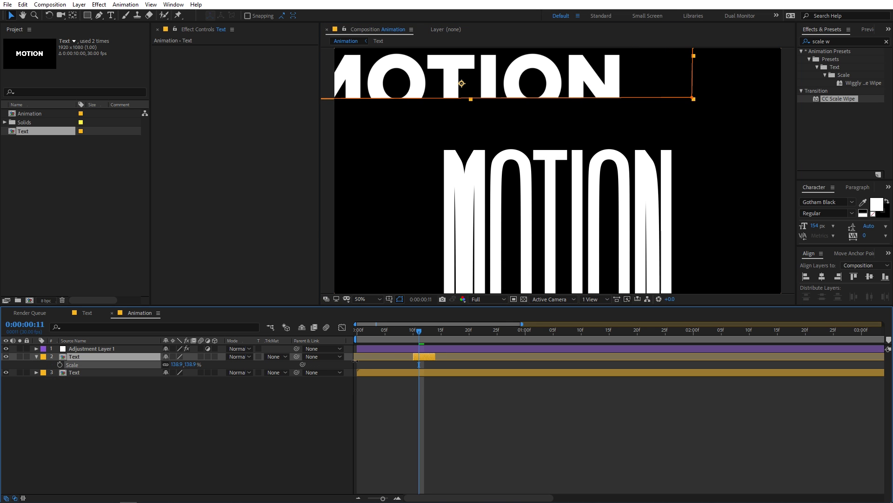
left_click(490, 78)
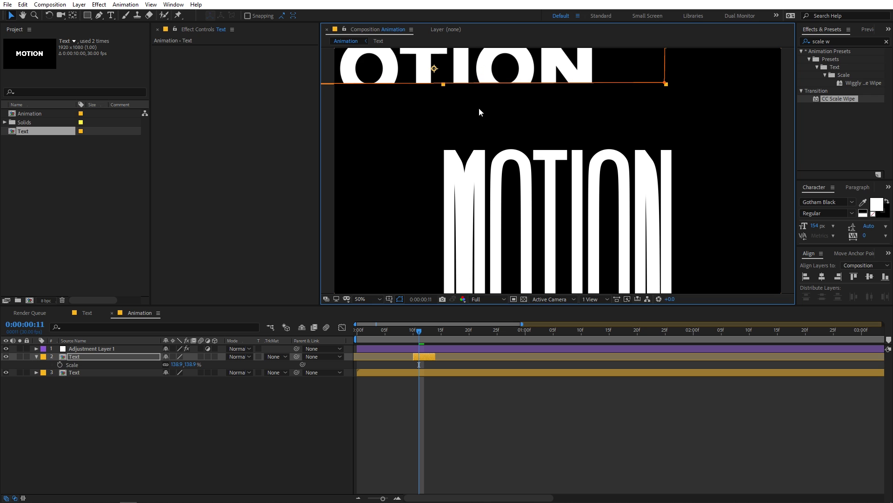
key("Home")
key("space")
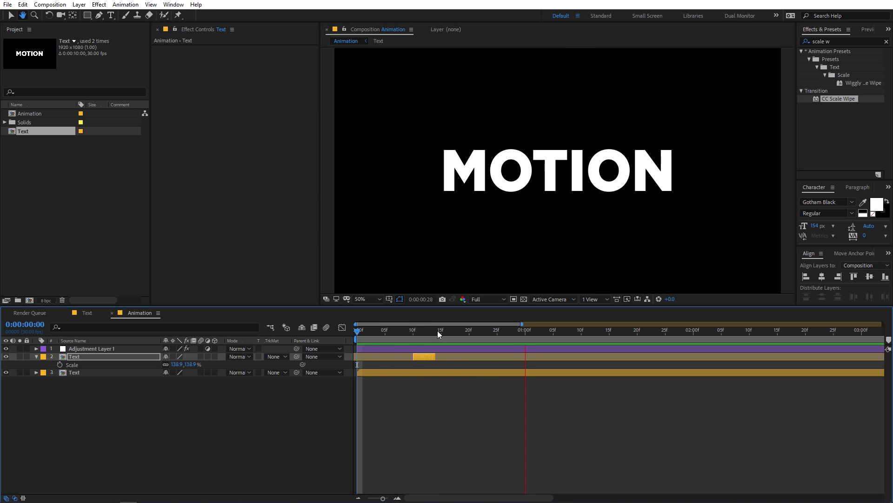
Duplicate the masked Text layer at 0:00:00:12 and move the copy down over the main MOTION text.
key("space")
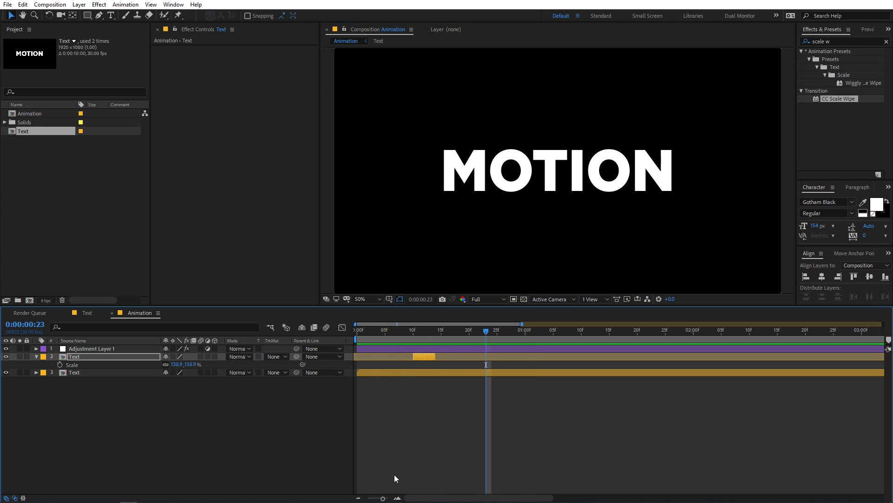
left_click_drag(383, 498, 373, 499)
left_click_drag(405, 339, 384, 338)
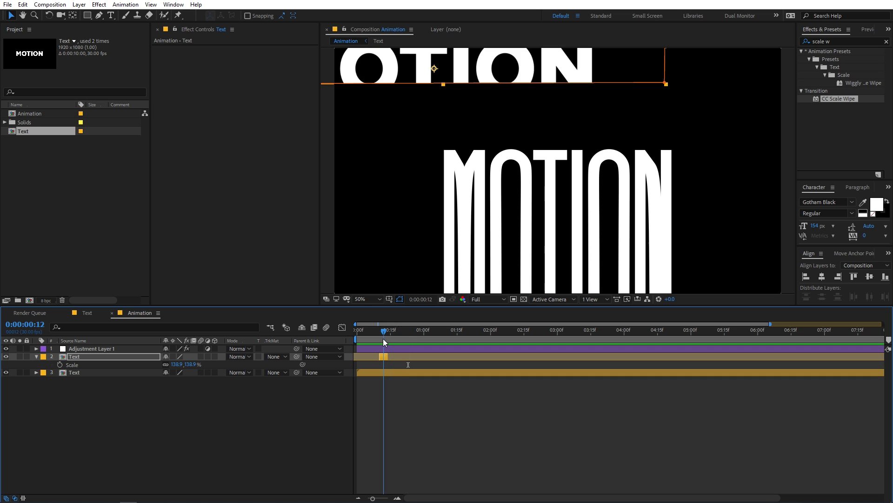
key("comma")
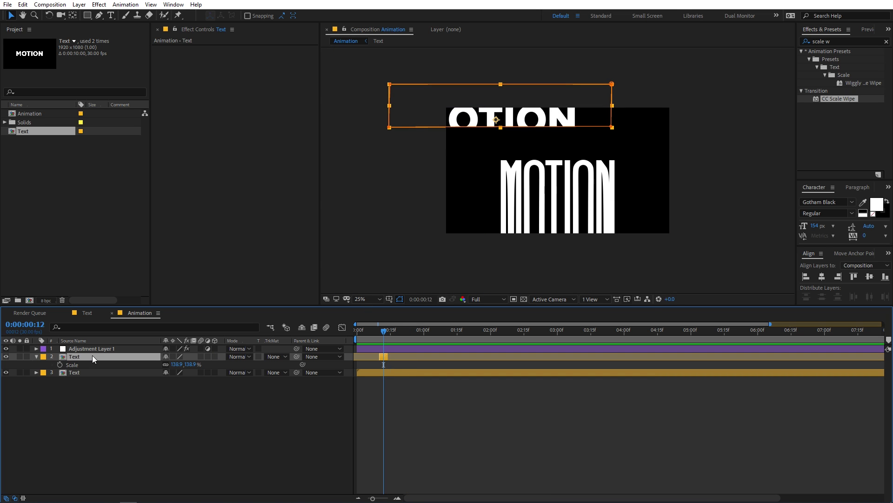
key("ctrl+d")
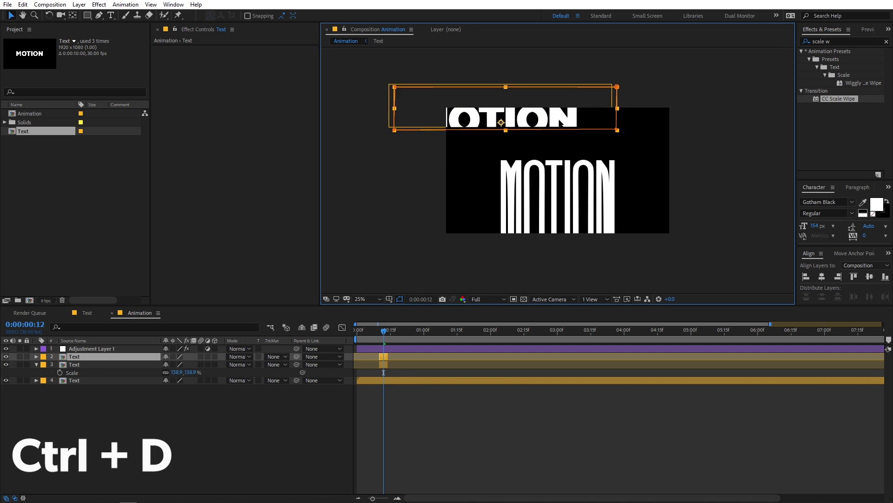
left_click_drag(391, 81, 669, 196)
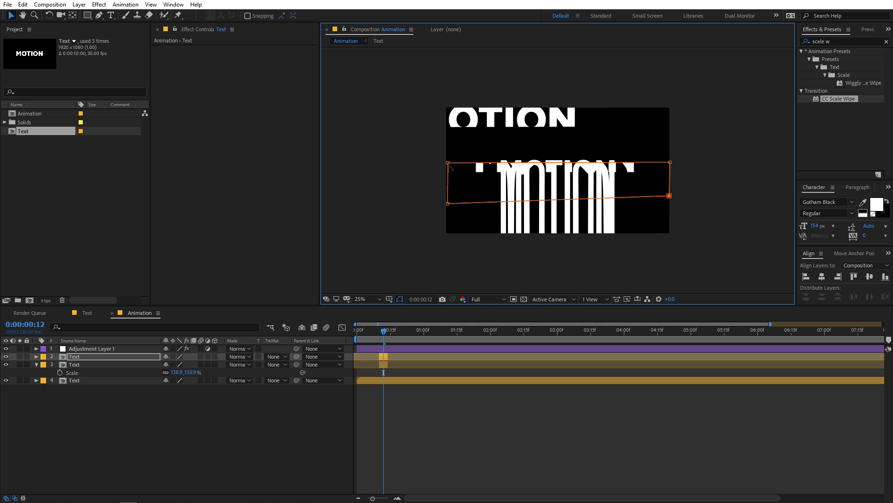
Reshape the copy's mask by pulling its right corners inward and raising its top edge, so it shows only the first letters.
left_click_drag(448, 164, 448, 158)
left_click_drag(669, 164, 566, 158)
left_click_drag(669, 196, 566, 202)
left_click(511, 166)
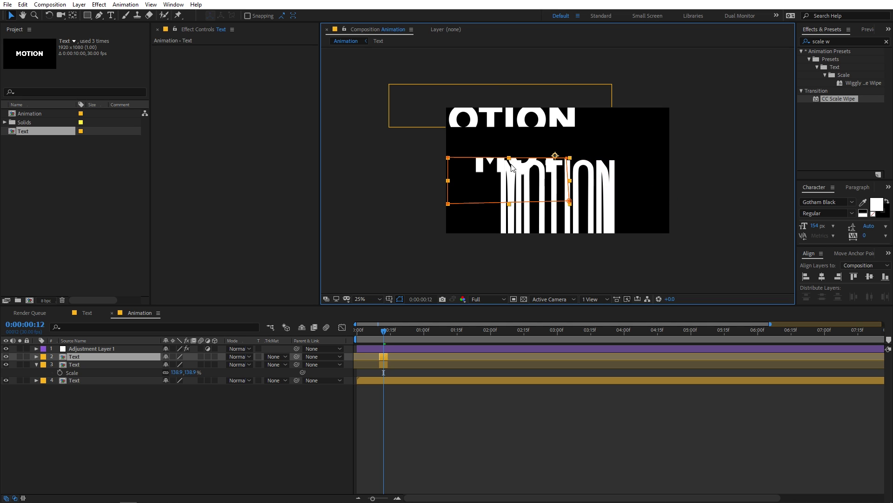
Move the reshaped Text copy to the frame's right edge, just above the final N of the main text.
left_click_drag(508, 167, 645, 154)
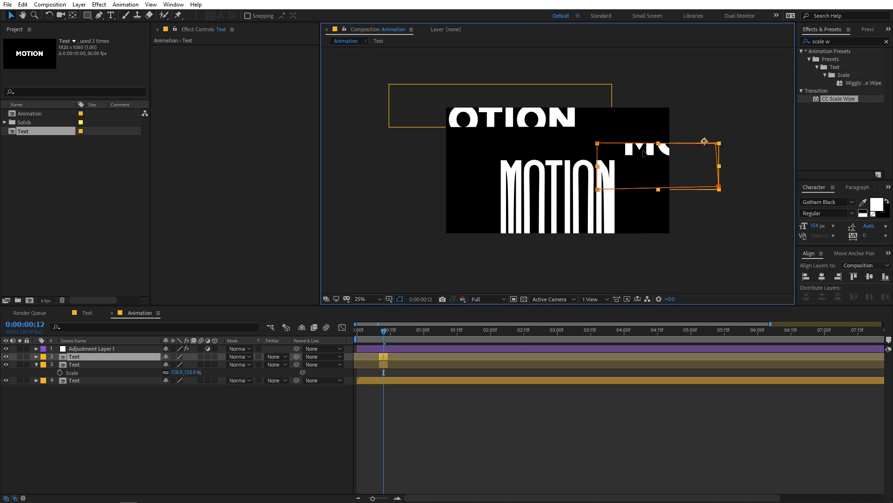
left_click(483, 429)
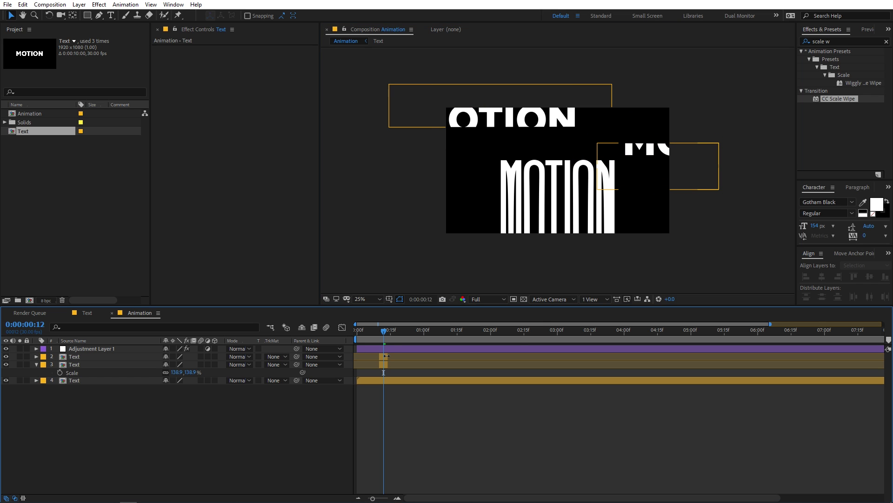
left_click(386, 356)
key("period")
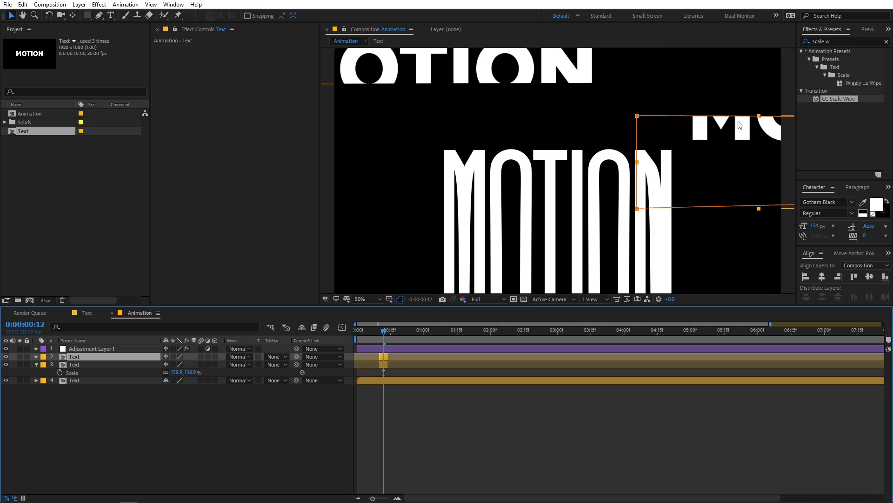
left_click_drag(740, 125, 735, 126)
Shift the new Text copy's clip later so it starts at about frame 18, and preview from the start.
left_click(380, 357)
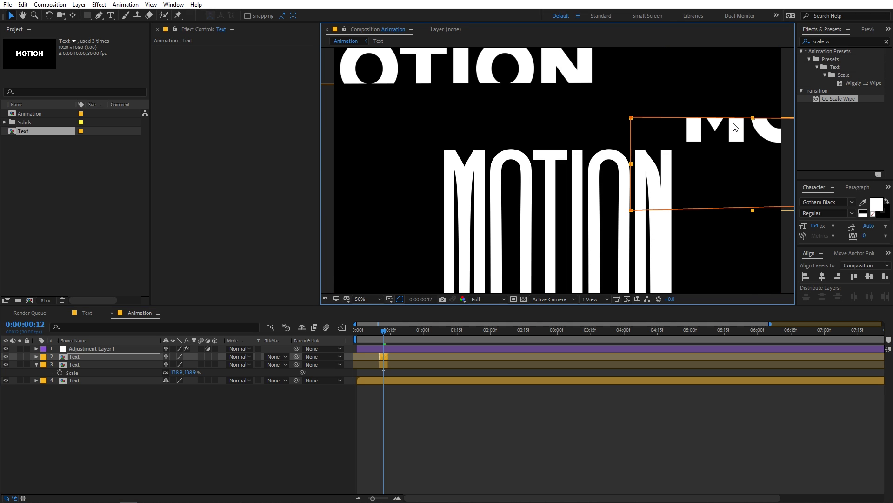
left_click_drag(382, 356, 401, 358)
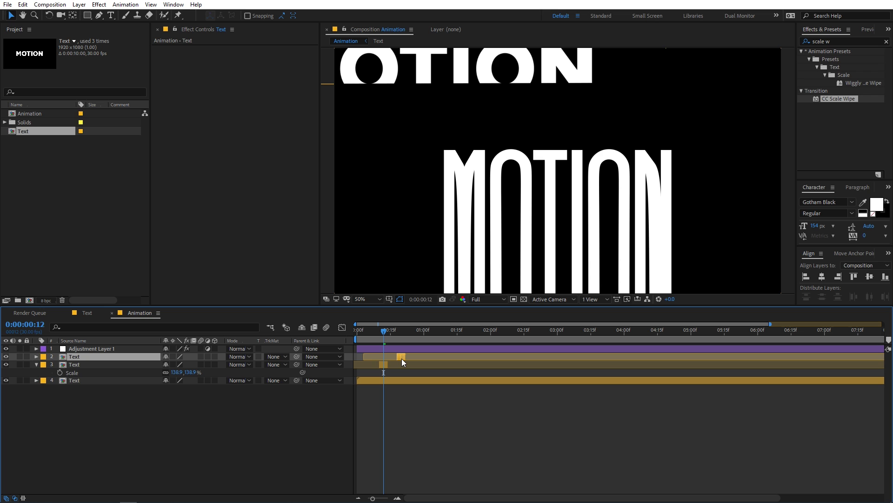
key("space")
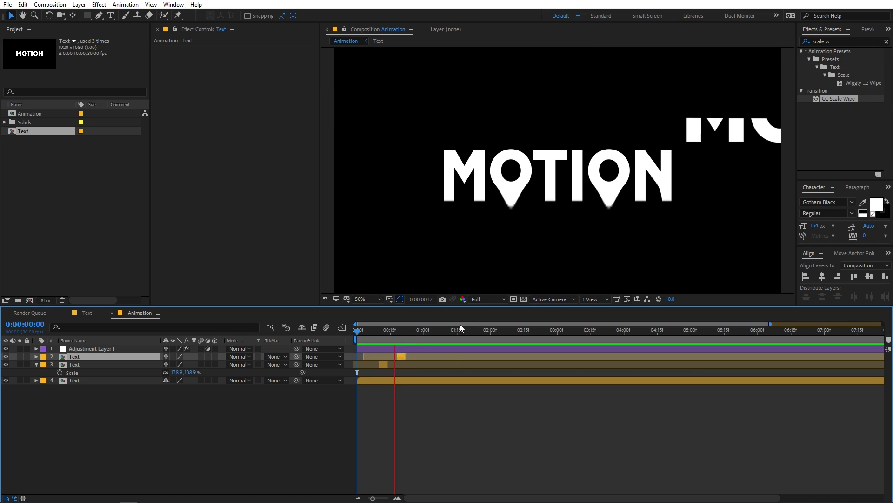
key("space")
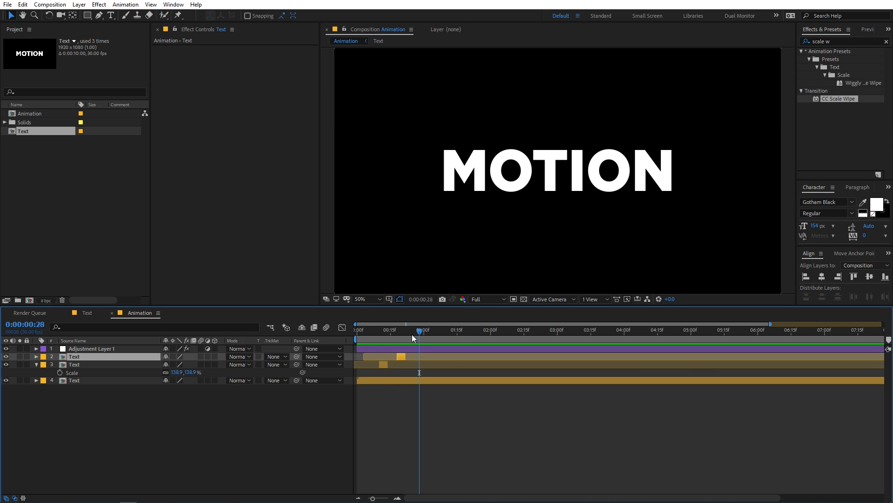
Create further masked Text copies at other frame edges, turning some sideways and one by 180°, and stagger their clips in time.
left_click_drag(412, 334, 401, 342)
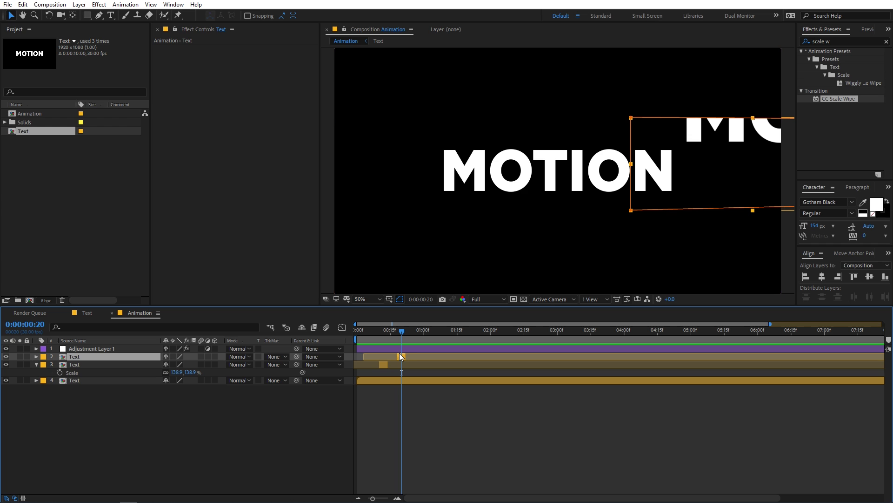
key("ctrl+d")
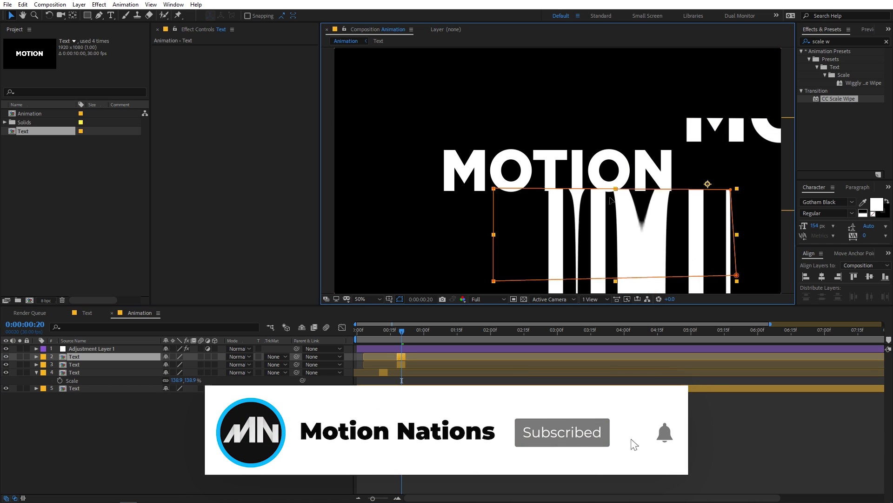
key("r")
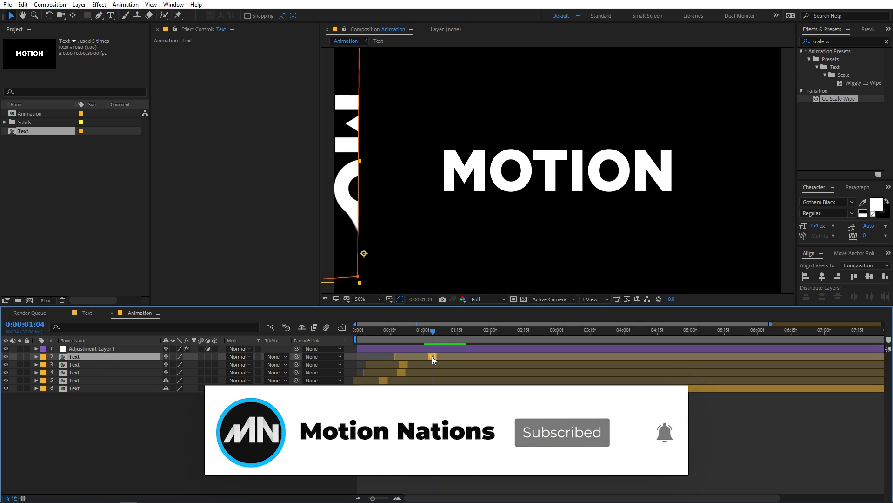
scroll(551, 211, "down", 2)
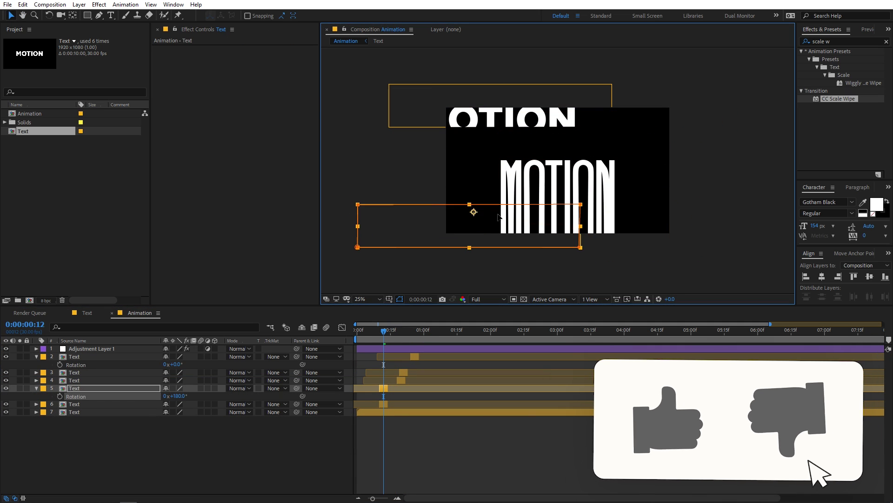
Play back the animation and examine the late masked Text copies around frames 25 to 28 with and without the adjustment layer.
left_click_drag(383, 343, 437, 347)
key("space")
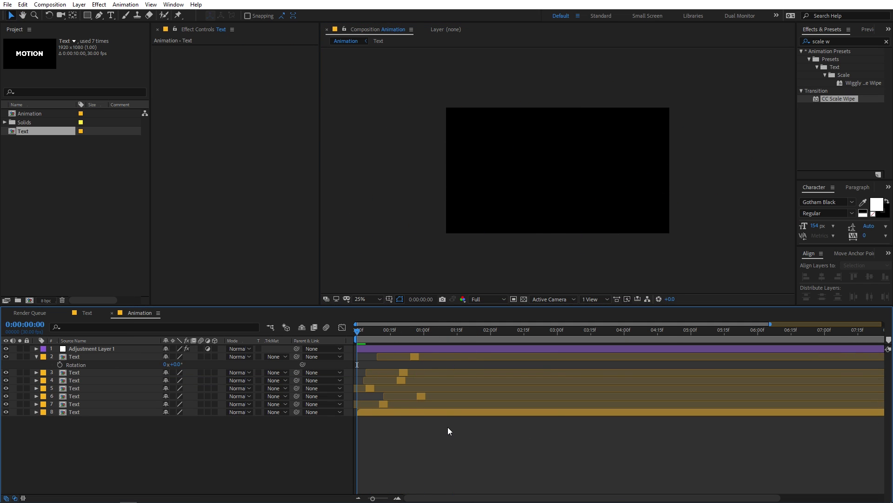
key("space")
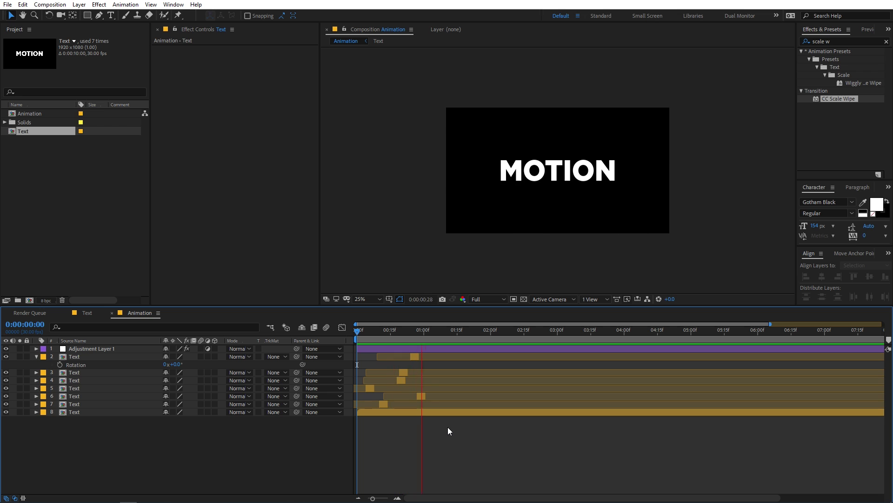
left_click_drag(431, 333, 413, 333)
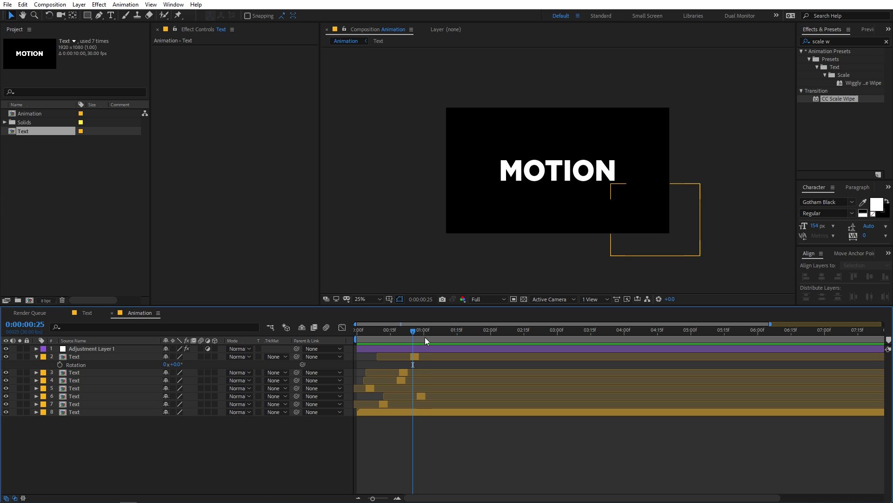
scroll(410, 348, "right", 1)
left_click_drag(411, 331, 412, 332)
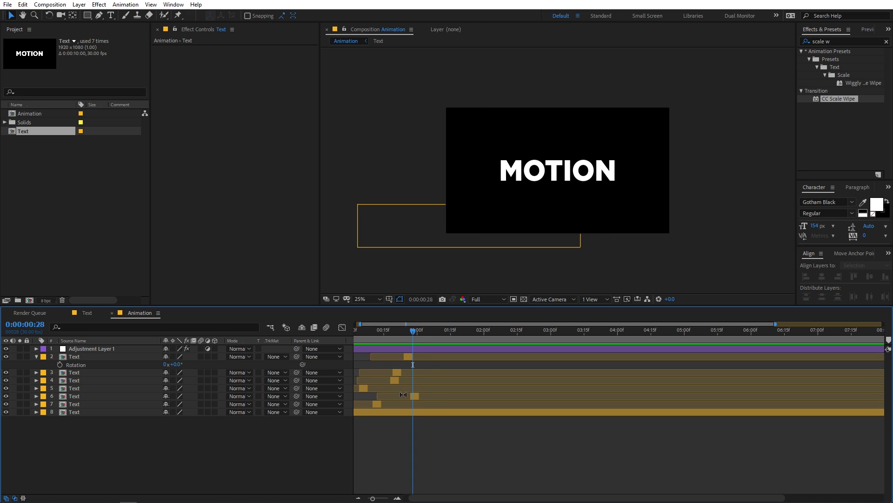
left_click(405, 396)
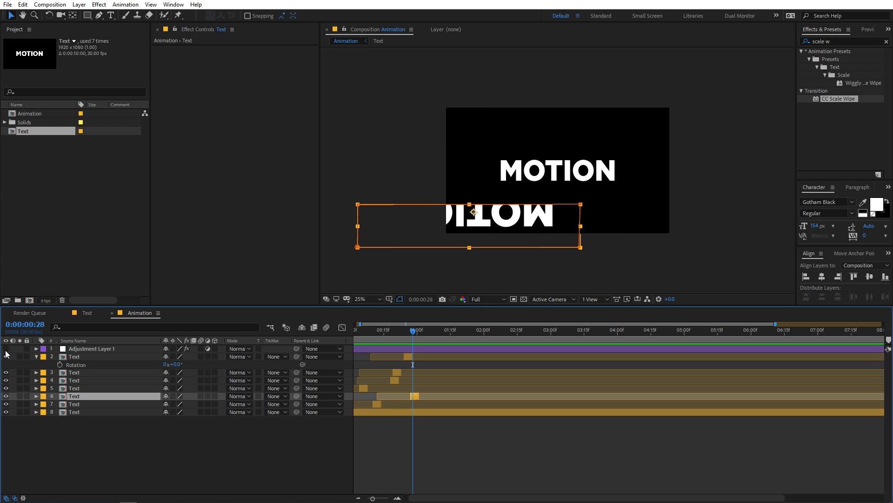
Trim the end of Adjustment Layer 1 to 0:00:00:24 and preview the animation from the start.
left_click_drag(392, 339, 410, 330)
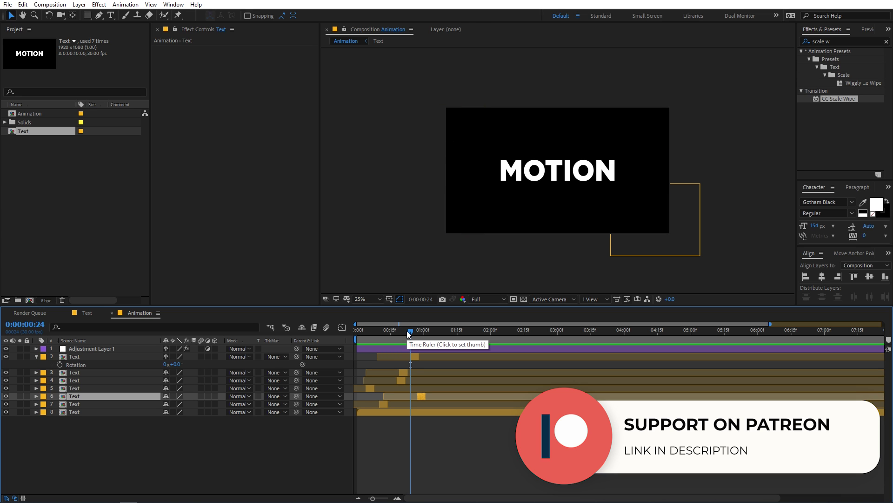
left_click(424, 349)
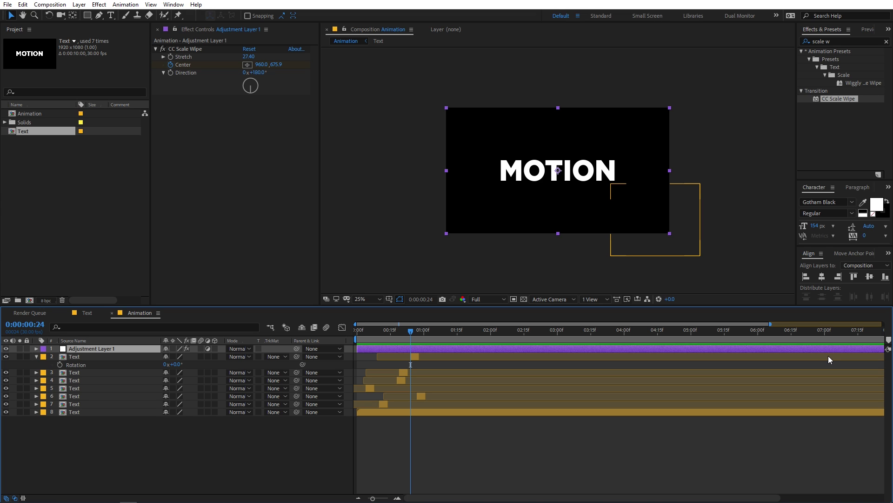
key("alt+bracketright")
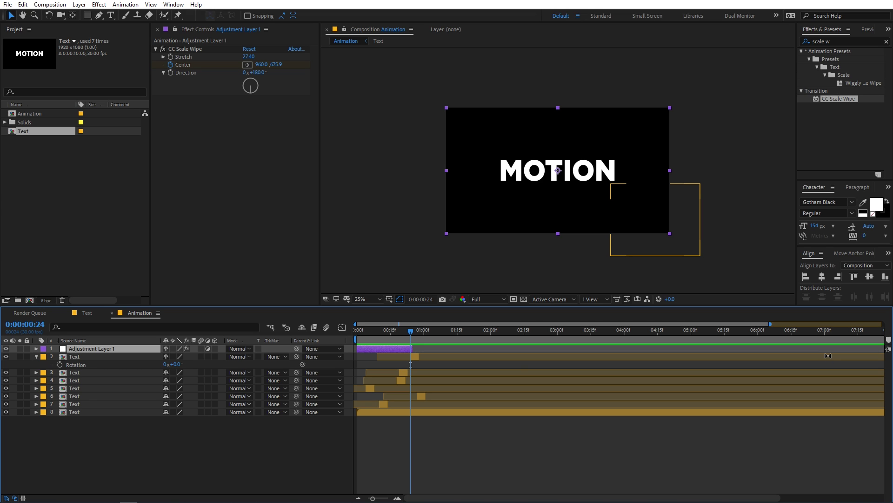
key("Home")
key("space")
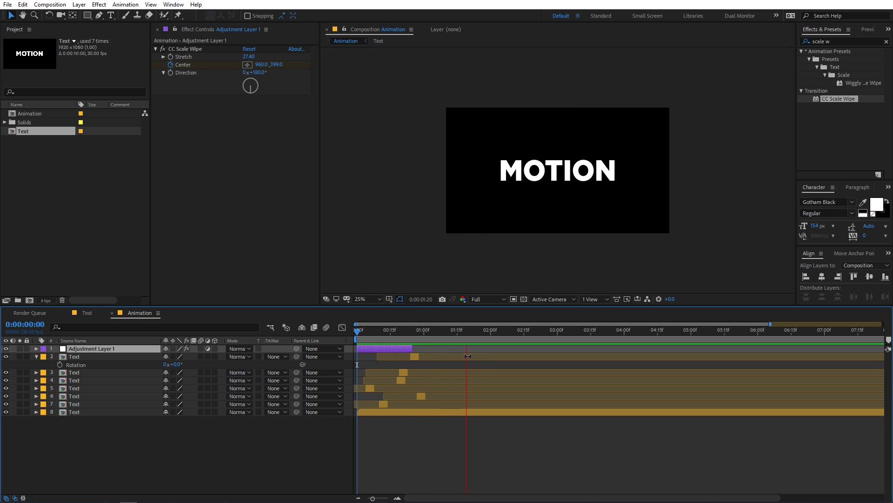
Add a second adjustment layer and trim it to a four-frame clip spanning about frames 16 to 19.
left_click_drag(456, 331, 399, 364)
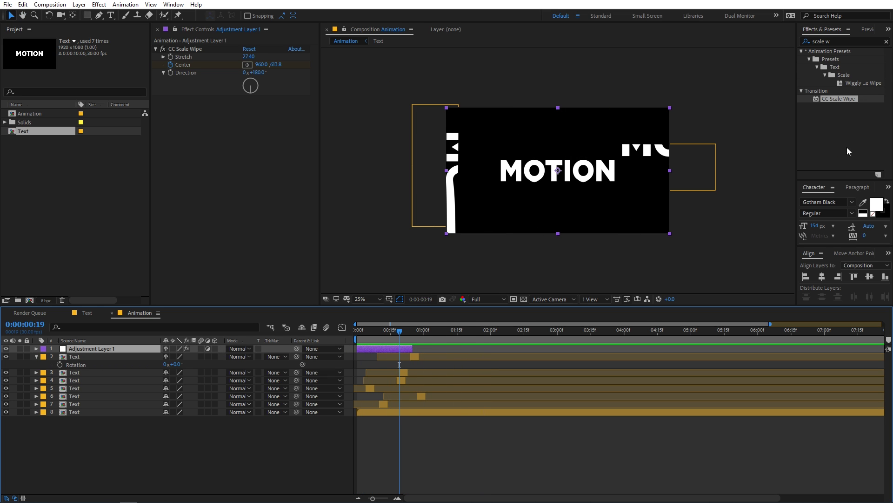
left_click(492, 448)
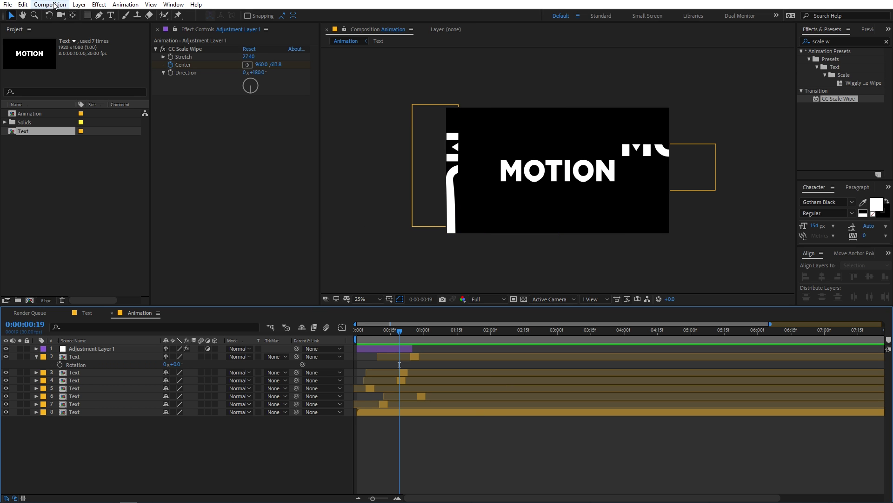
left_click(79, 4)
mouse_move(121, 16)
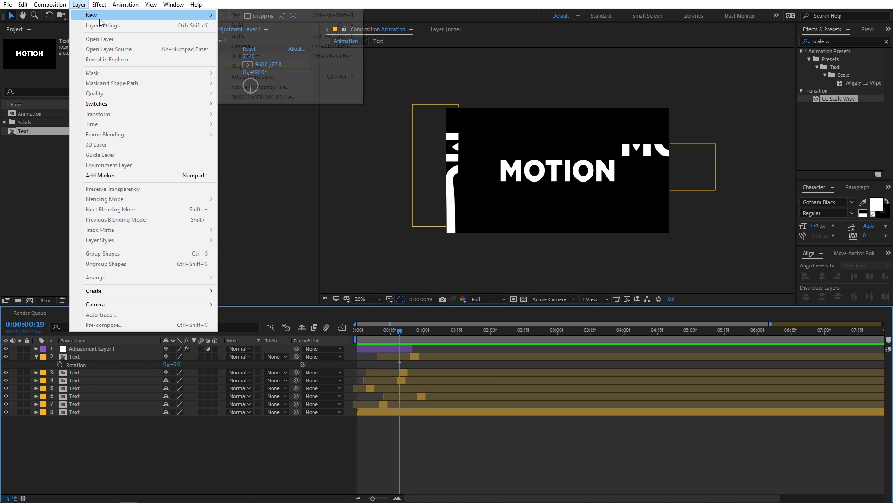
left_click(246, 76)
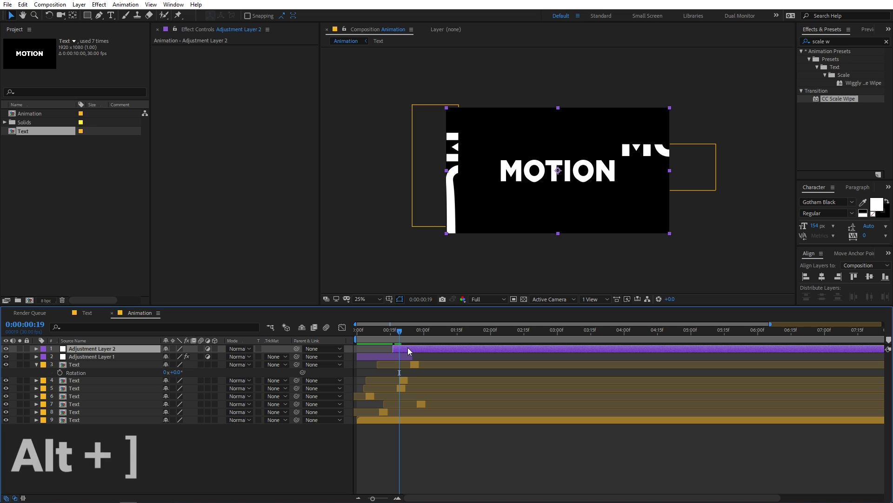
key("alt+bracketright")
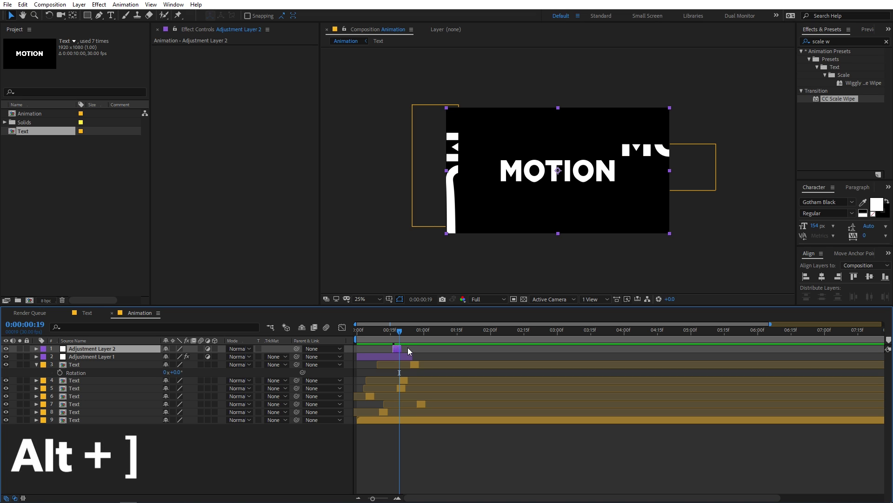
Apply CC Scale Wipe to Adjustment Layer 2 and set its Stretch to 9.50 and Center to 960.0, 471.0.
scroll(479, 364, "up", 5)
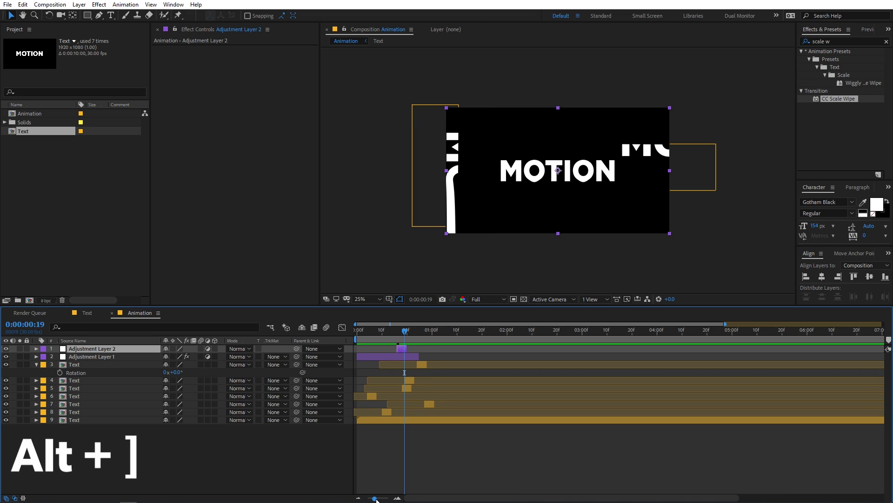
left_click_drag(473, 332, 435, 338)
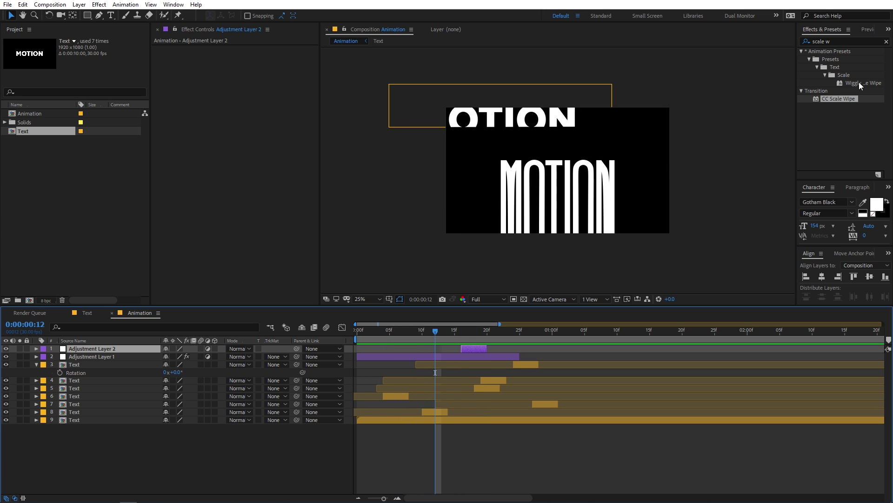
left_click_drag(837, 101, 480, 345)
left_click(470, 336)
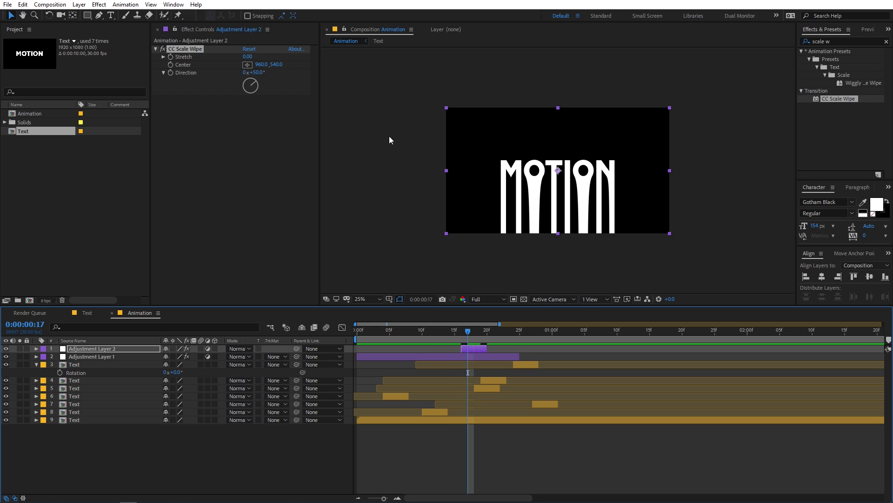
mouse_move(247, 56)
left_mouse_down()
mouse_move(275, 58)
mouse_move(279, 70)
left_mouse_up()
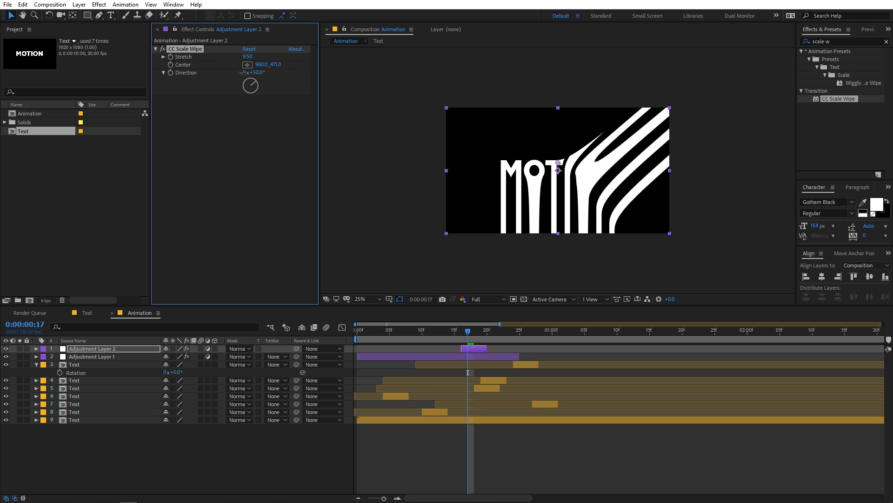
Set Adjustment Layer 2's CC Scale Wipe Direction to 0°, Center to 960.0, 540.0 and Stretch to 30.20, and preview it.
left_click_drag(260, 78, 254, 78)
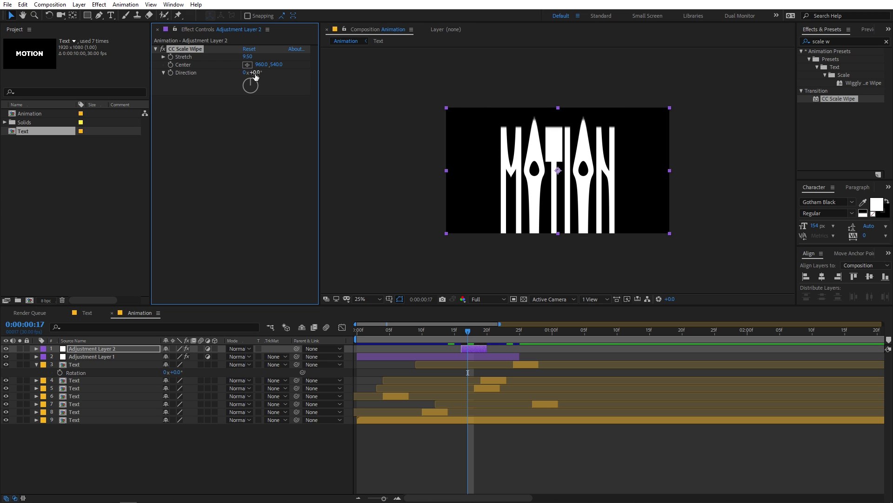
left_click_drag(248, 59, 342, 51)
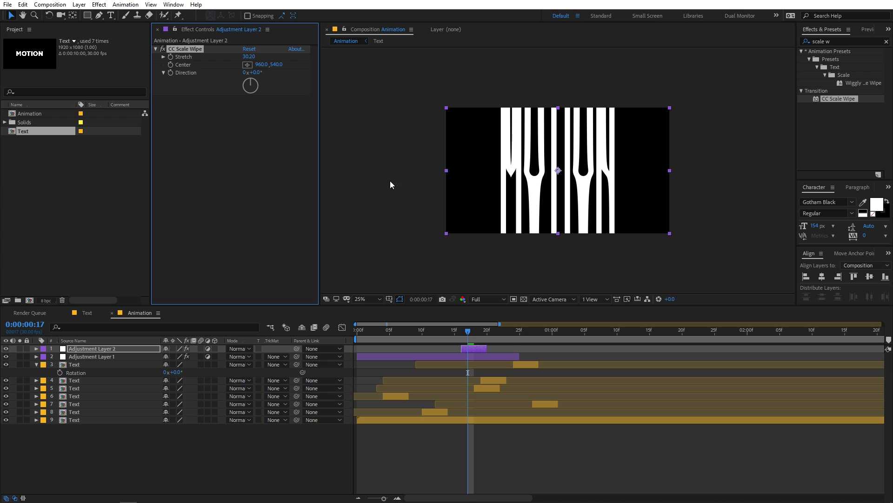
key("space")
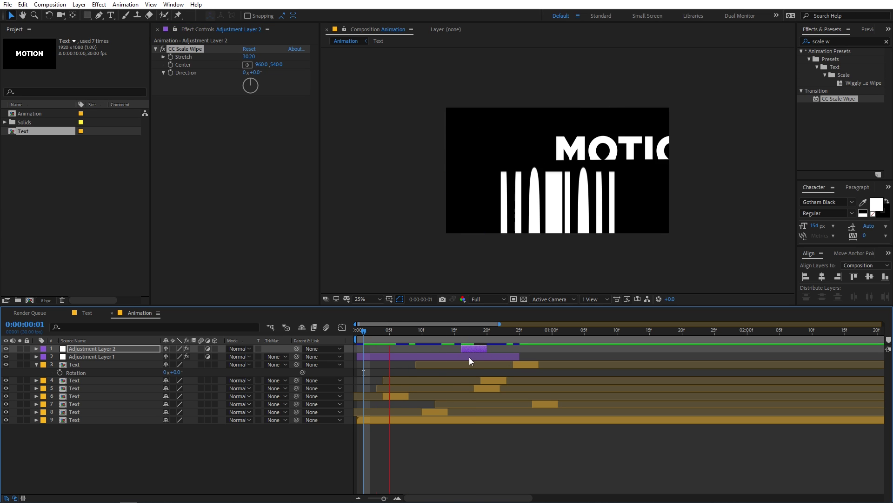
Move Adjustment Layer 2 to start at frame 19 and set its CC Scale Wipe Center to 960.0, 502.0.
left_click_drag(471, 350, 490, 334)
left_click(412, 330)
key("bracketleft")
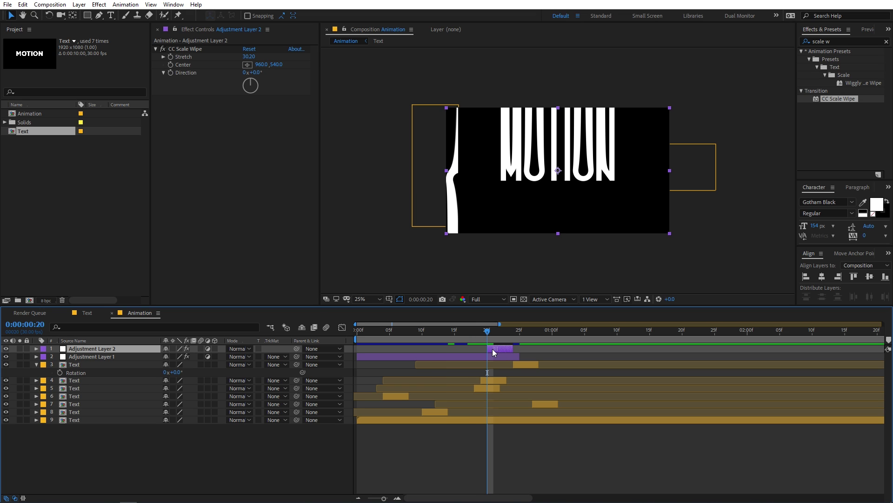
left_click_drag(492, 348, 492, 349)
type("526")
key("Return")
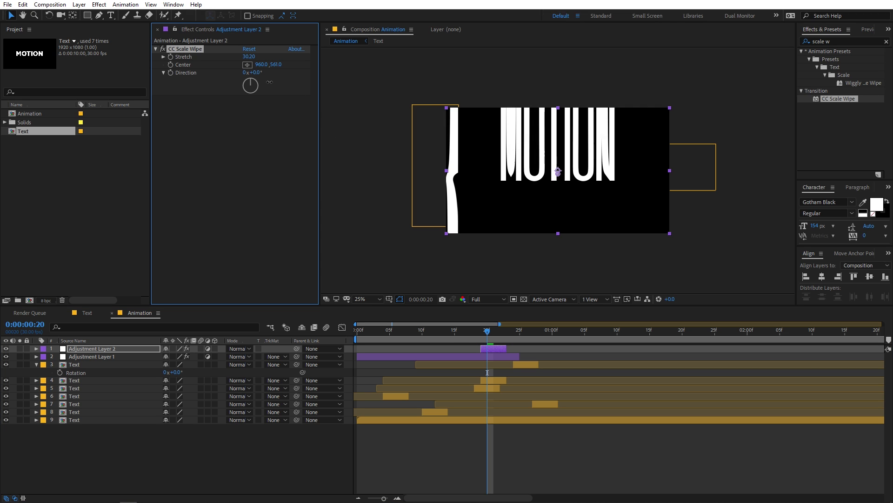
left_click_drag(276, 65, 236, 88)
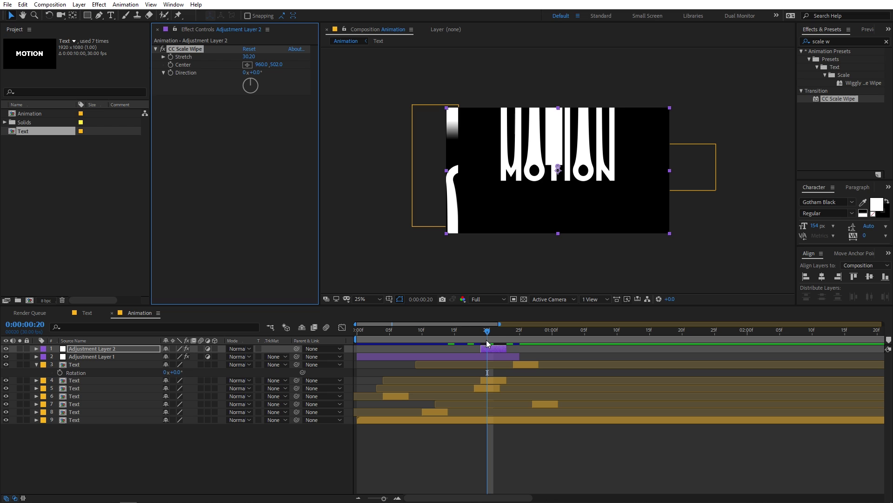
Trim the end of Adjustment Layer 2 to leave a two-frame clip at frames 19 to 20, and preview the animation.
mouse_move(505, 350)
left_mouse_down()
mouse_move(484, 350)
mouse_move(496, 350)
left_mouse_up()
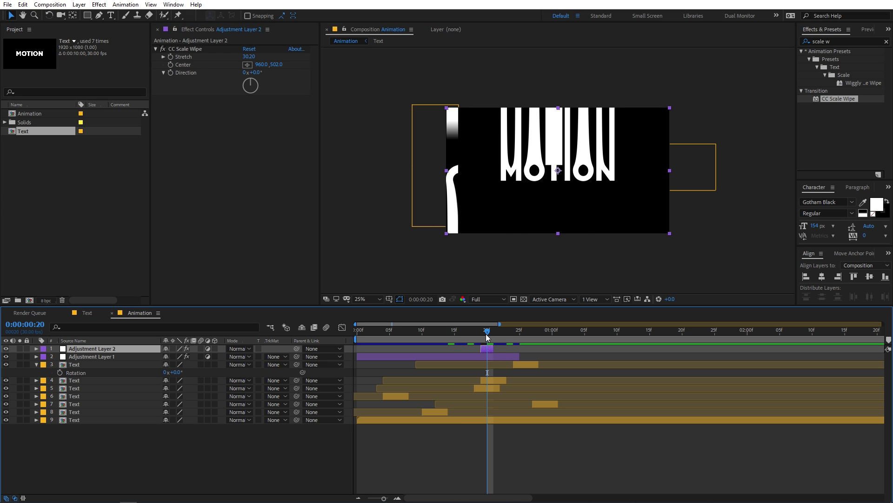
key("space")
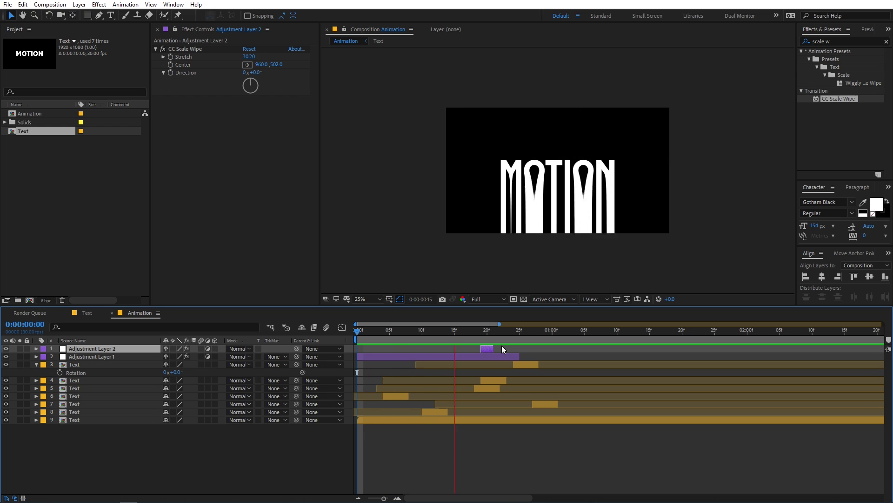
key("space")
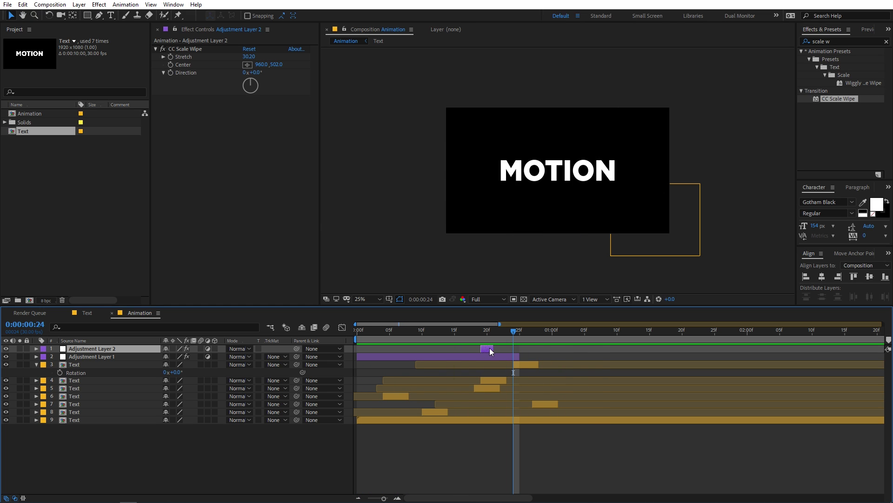
Duplicate Adjustment Layer 2 and shift the copy to about frames 26 to 27.
key("ctrl+d")
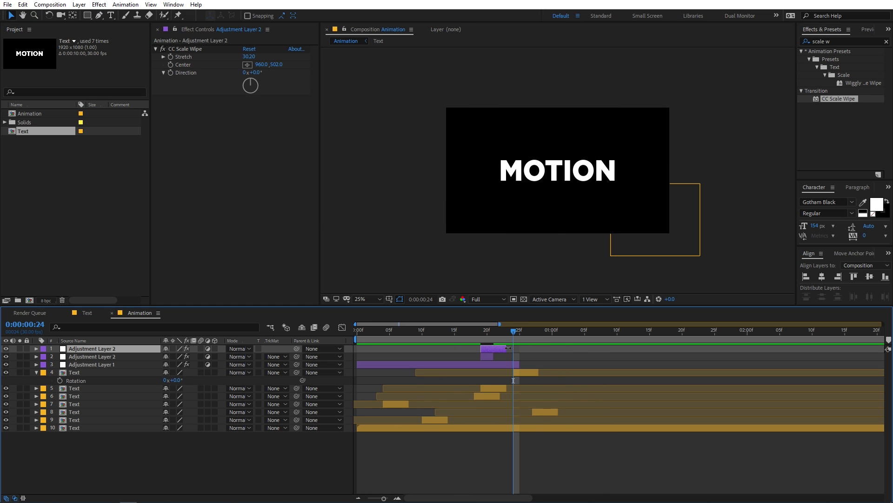
left_click_drag(487, 349, 536, 351)
left_click(469, 148)
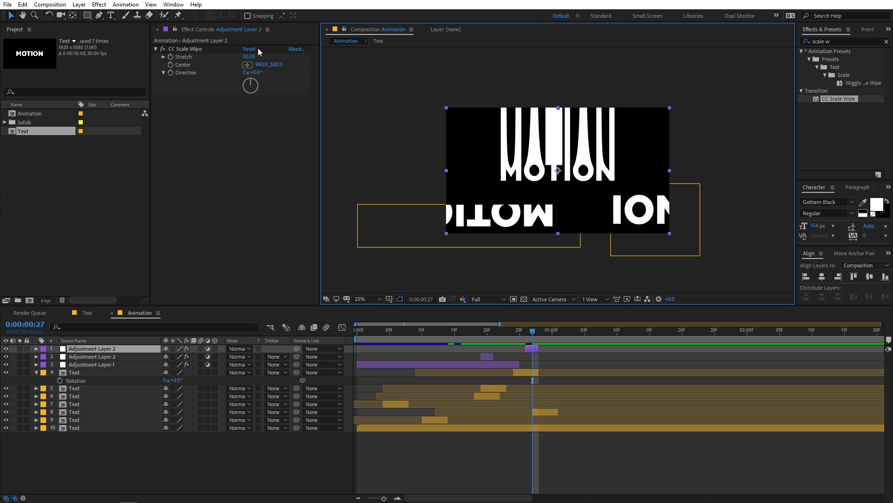
On the duplicated adjustment layer, set CC Scale Wipe's Direction to 90° and Center to 1136.0, 502.0.
mouse_move(263, 73)
left_mouse_down()
mouse_move(286, 75)
mouse_move(277, 79)
left_mouse_up()
left_click(259, 74)
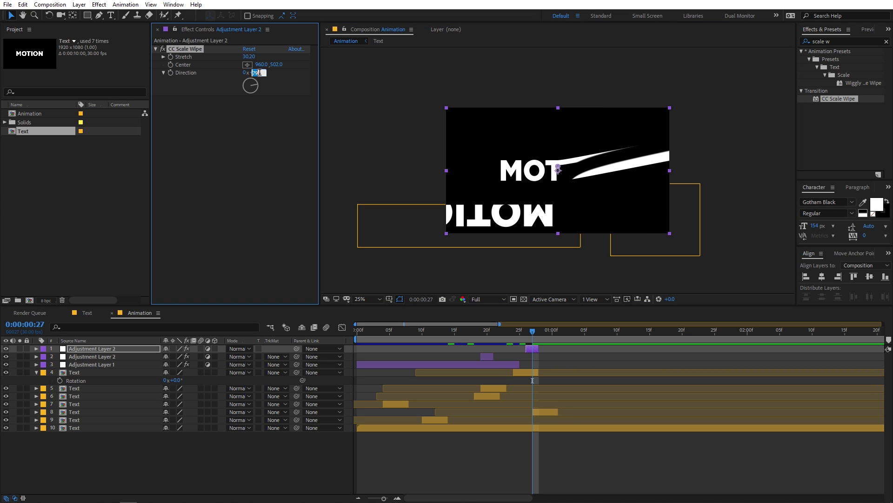
type("90")
key("Return")
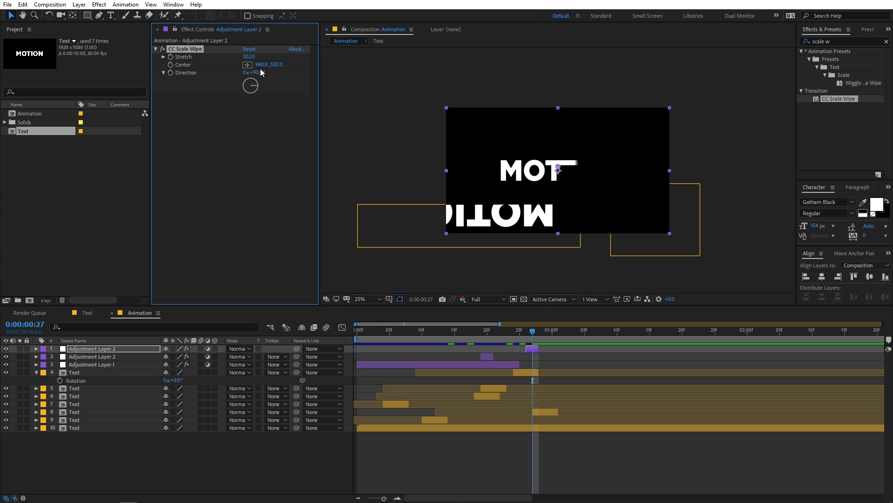
left_click_drag(283, 65, 348, 69)
left_click(577, 434)
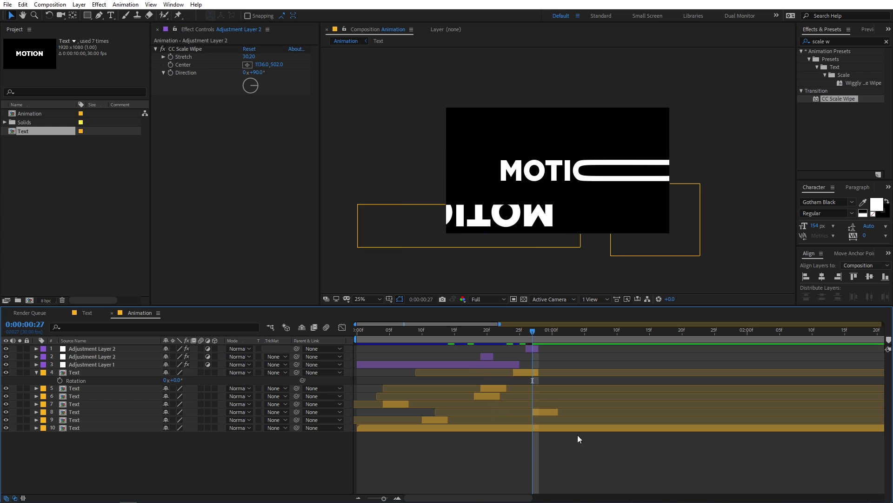
Play the animation repeatedly from the start to examine the timing of the stretch flashes and masked text copies.
key("space")
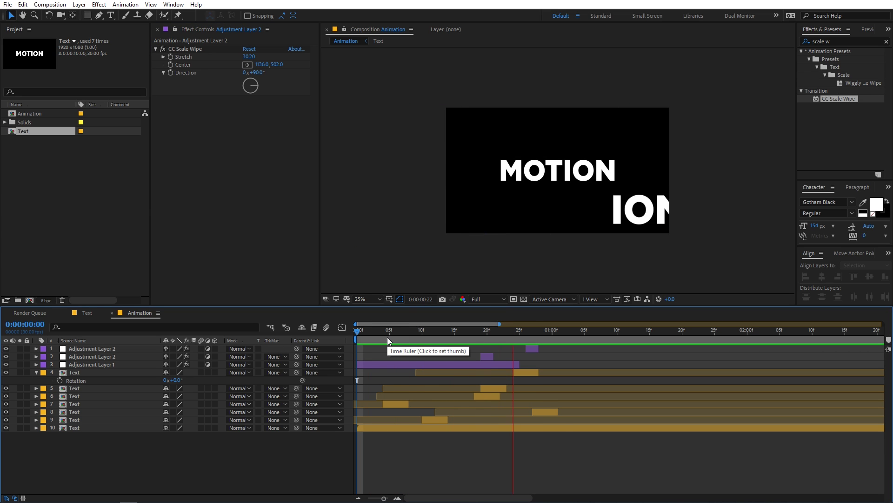
left_click_drag(437, 334, 275, 337)
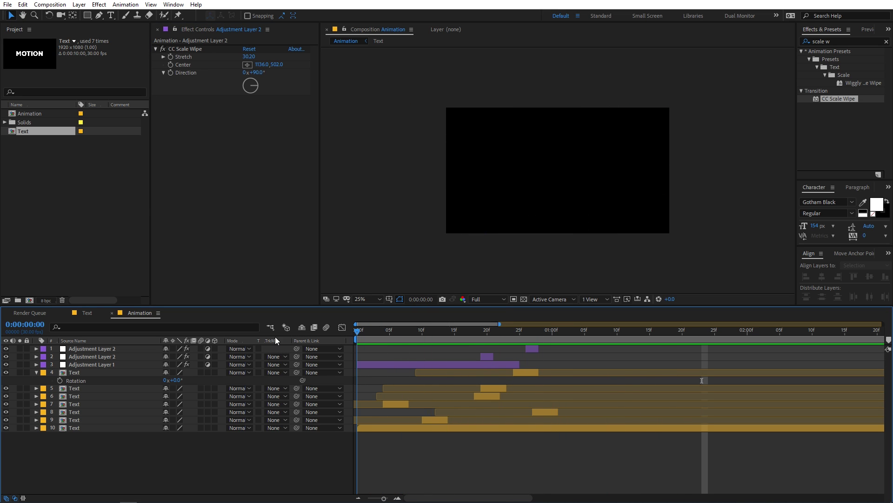
key("space")
key("KP_8")
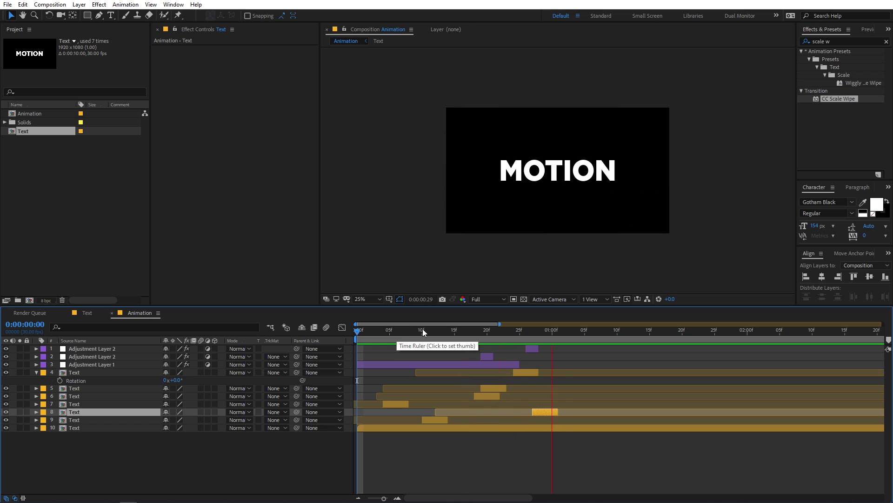
left_click_drag(455, 333, 357, 334)
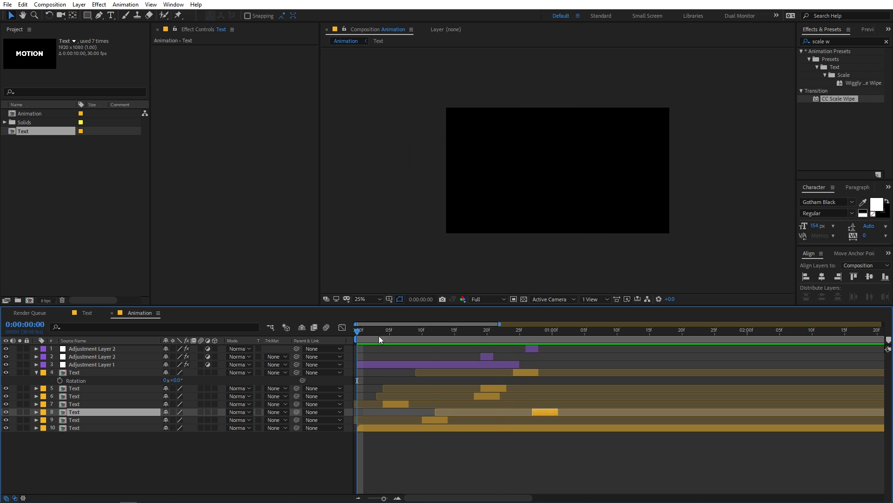
key("space")
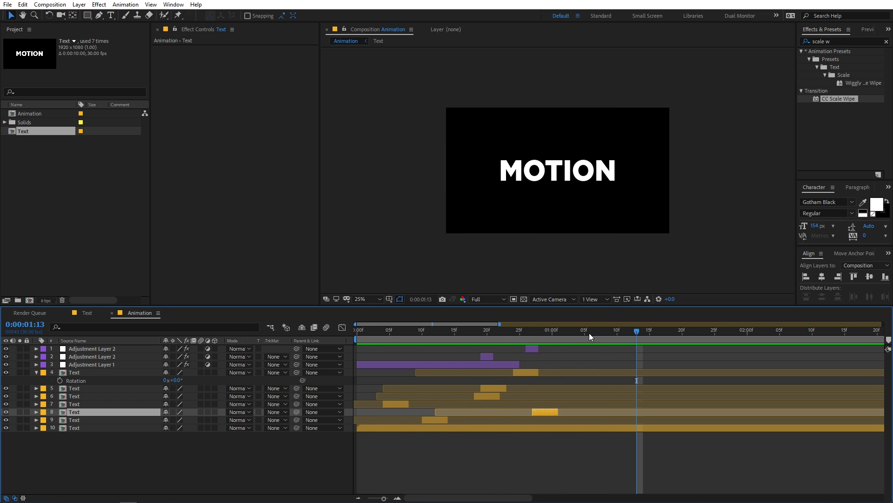
mouse_move(589, 333)
left_mouse_down()
mouse_move(360, 335)
mouse_move(590, 333)
left_mouse_up()
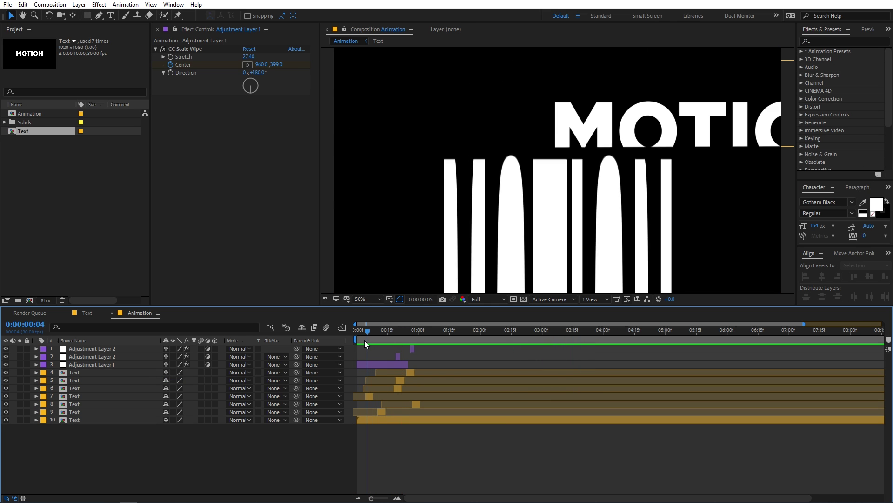
Pre-compose all the adjustment and Text layers into a new composition named Glitch, moving all attributes into it.
left_click_drag(365, 340, 376, 339)
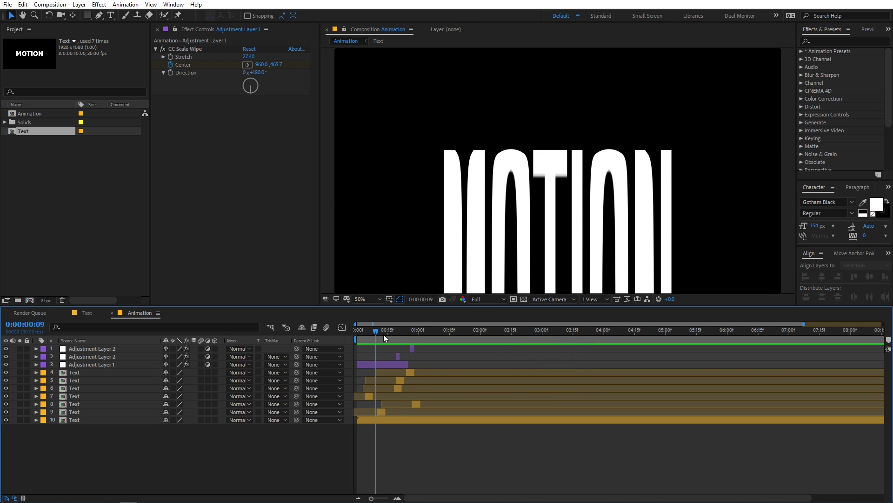
left_click_drag(105, 428, 79, 347)
right_click(110, 384)
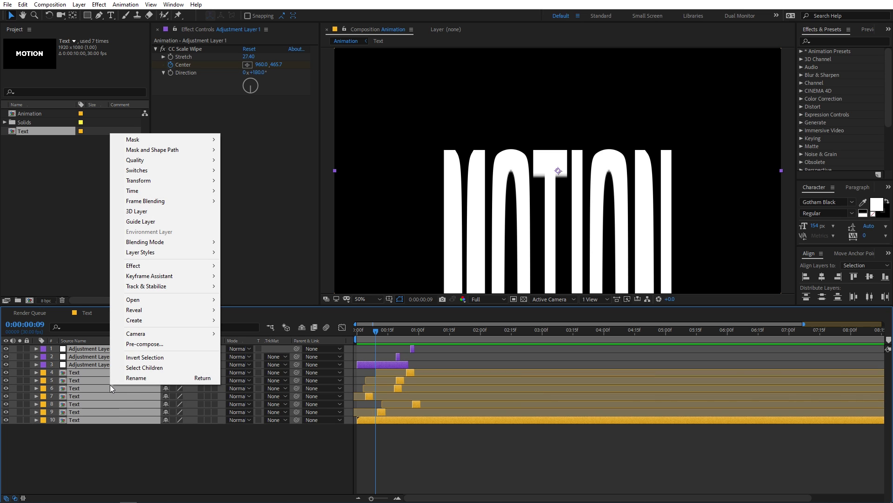
left_click(155, 344)
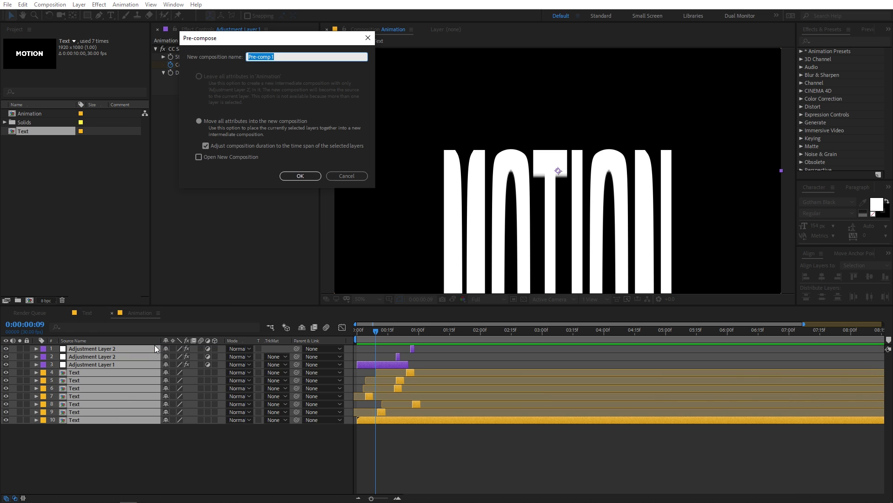
type("Glitch")
left_click(297, 175)
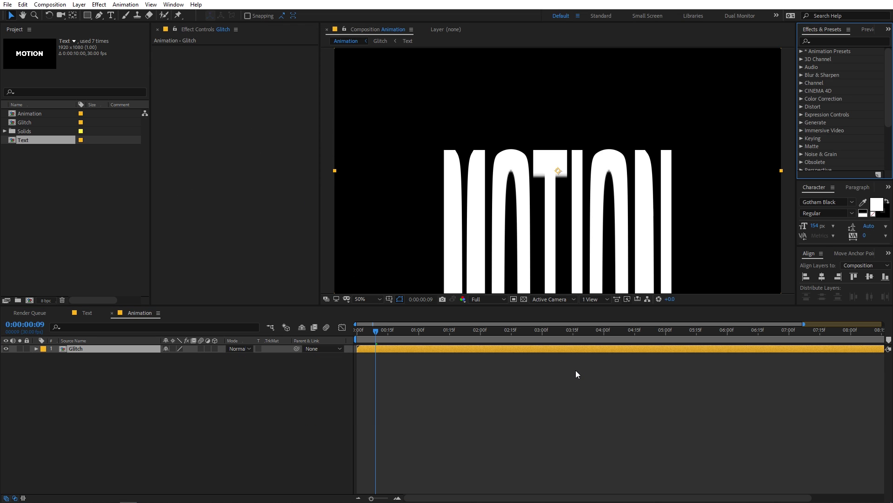
Apply Shift Channels to the Glitch layer and set Take Green From and Take Blue From to Full Off.
left_click(827, 41)
type("s")
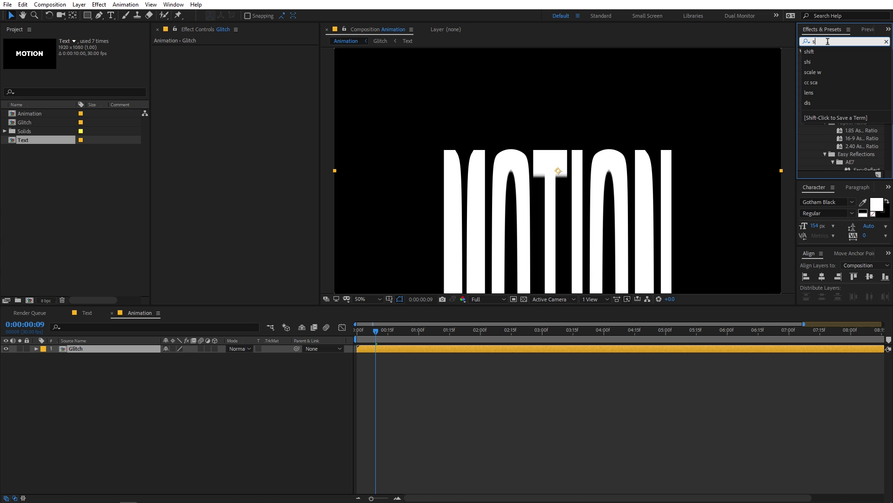
type("hift")
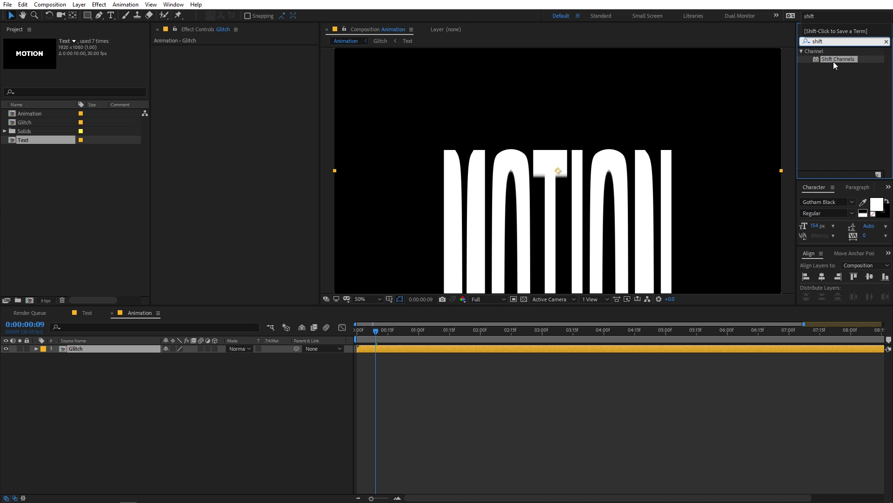
left_click_drag(833, 61, 124, 345)
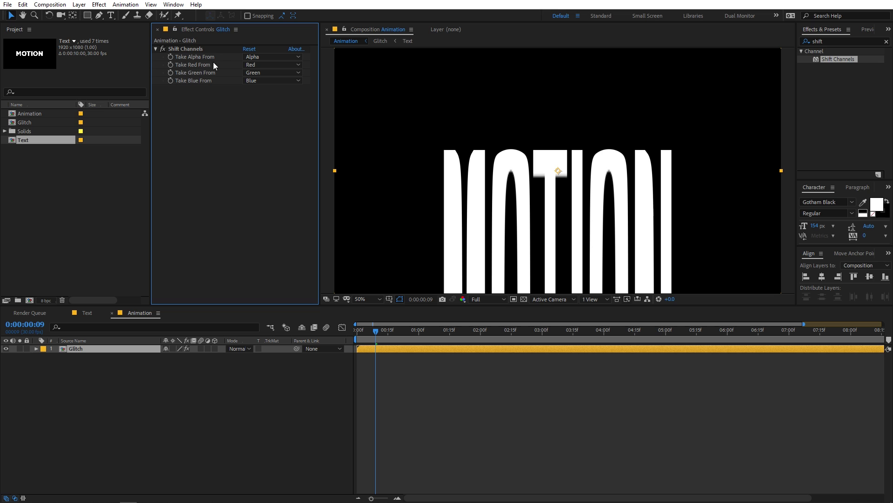
left_click(250, 73)
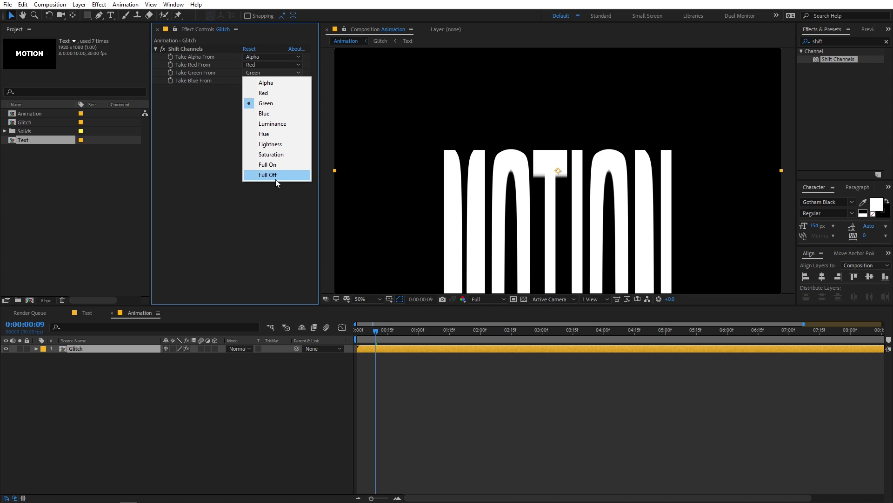
left_click(276, 179)
left_click(260, 80)
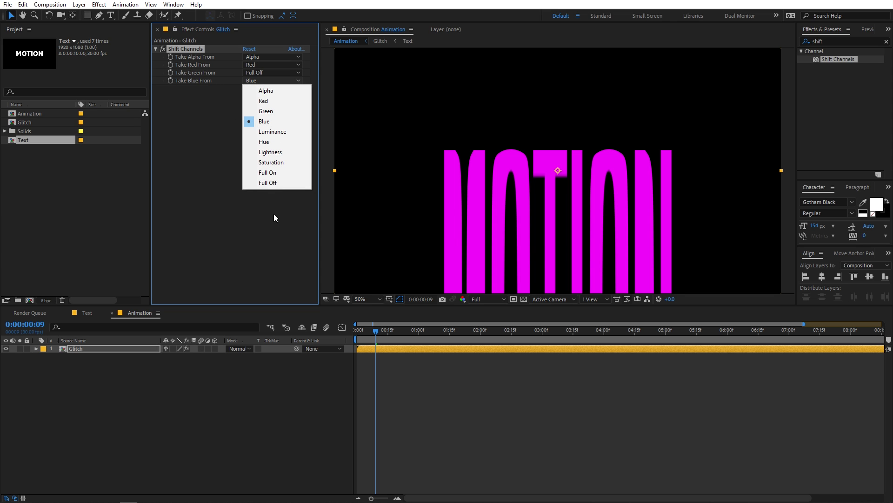
left_click(267, 185)
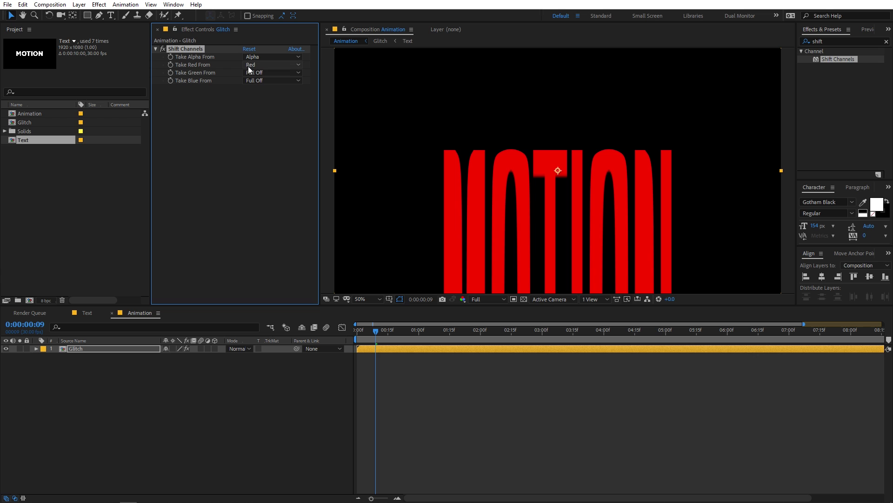
Duplicate the Glitch layer and set the copy's Take Red From to Full Off and Take Green From to Green.
left_click(101, 349)
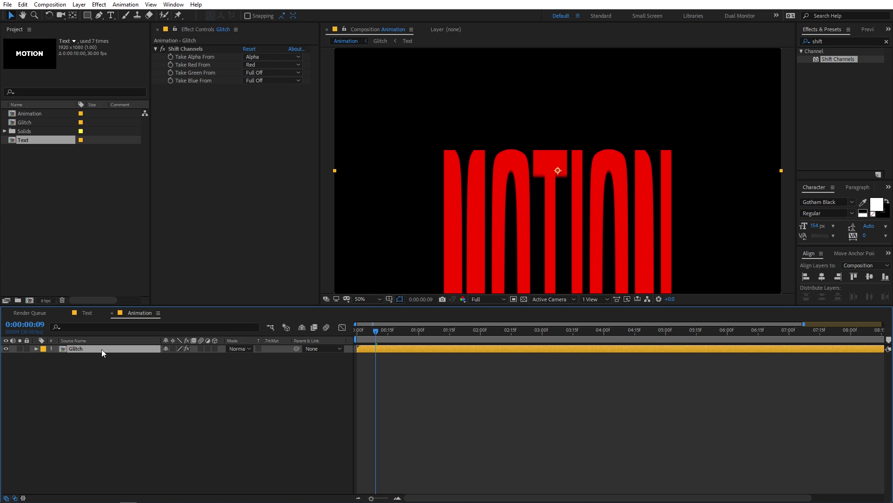
key("ctrl+d")
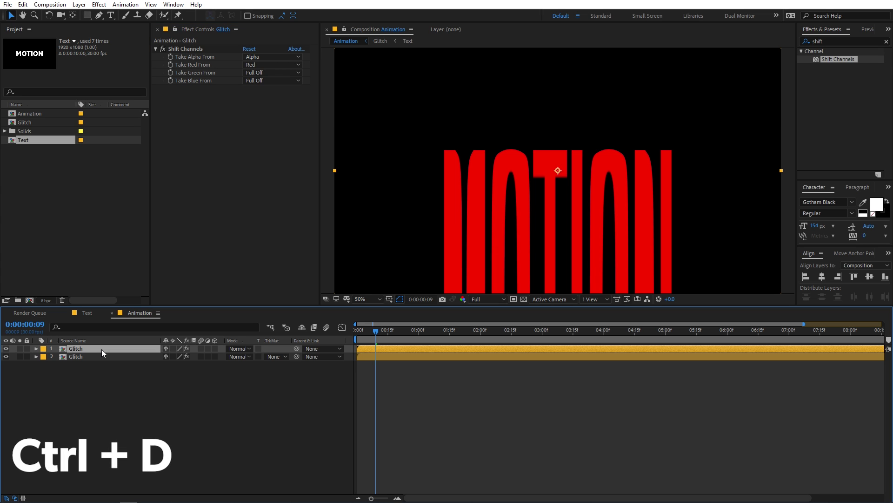
left_click(257, 66)
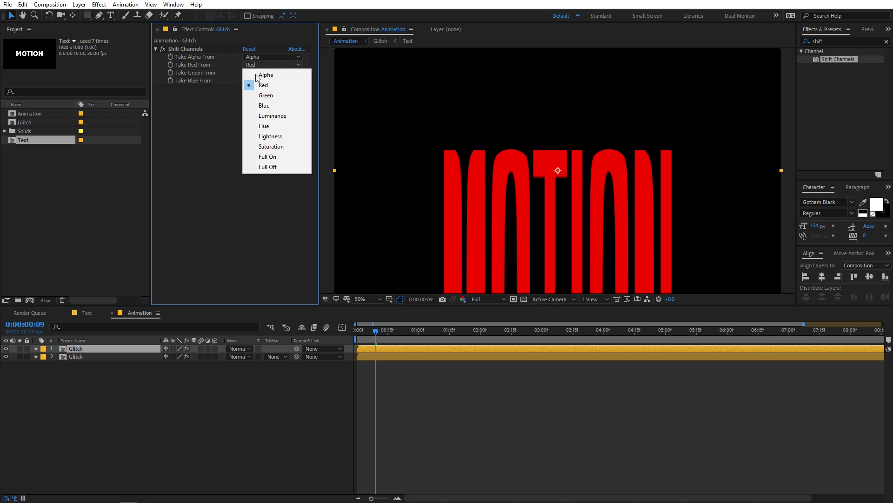
left_click(264, 166)
left_click(253, 72)
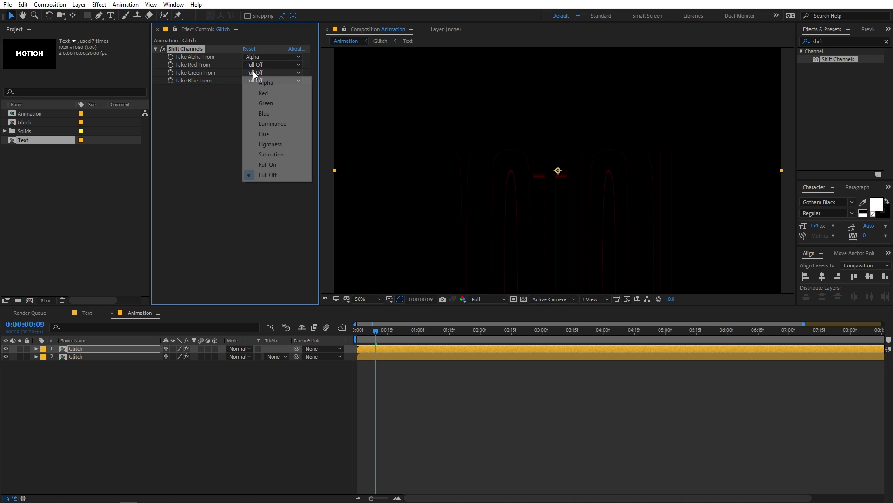
left_click(265, 103)
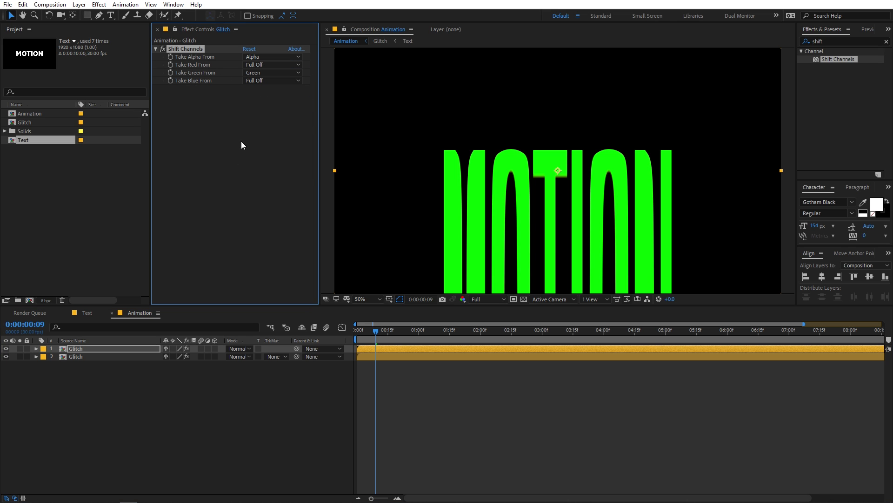
Duplicate the green Glitch layer and set the copy's Take Green From to Full Off and Take Blue From to Blue.
left_click(76, 348)
key("ctrl+d")
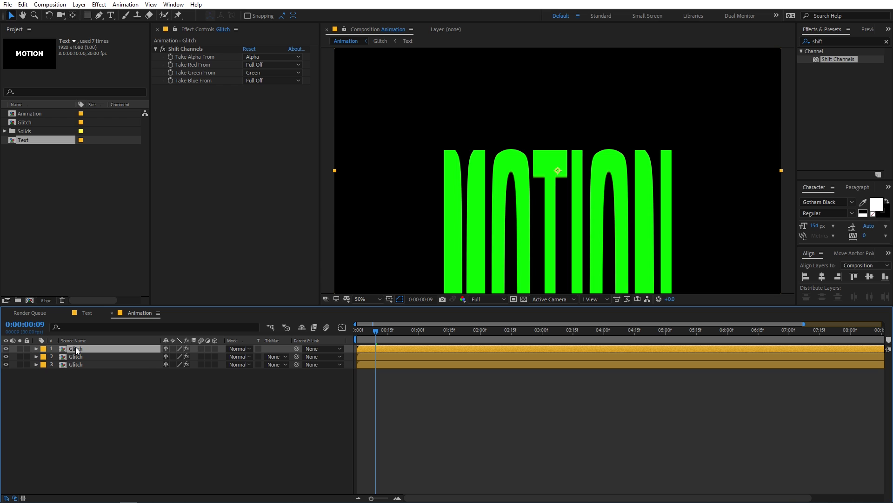
left_click(261, 72)
left_click(266, 175)
left_click(269, 80)
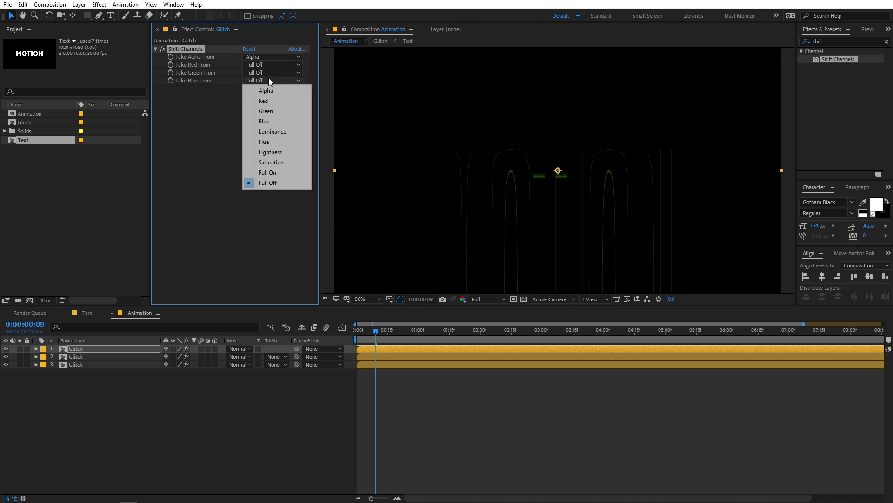
left_click(269, 121)
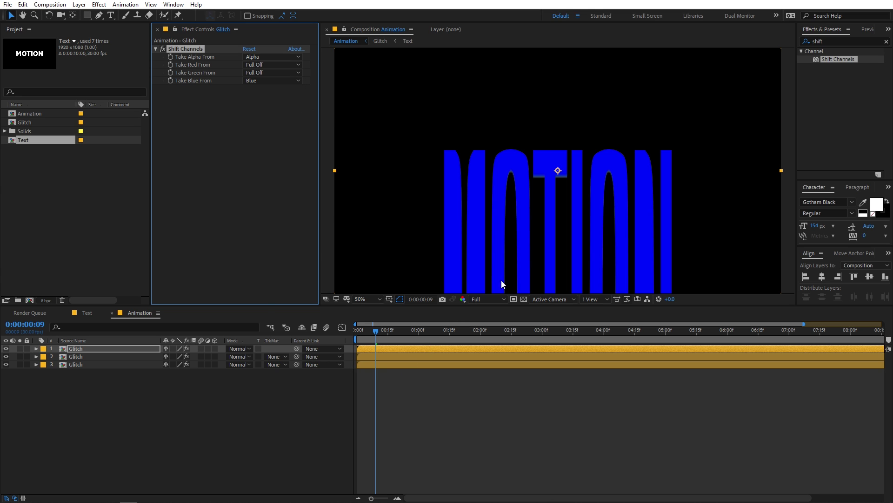
Set the blending mode of all three Glitch layers to Screen.
scroll(358, 376, "down", 2)
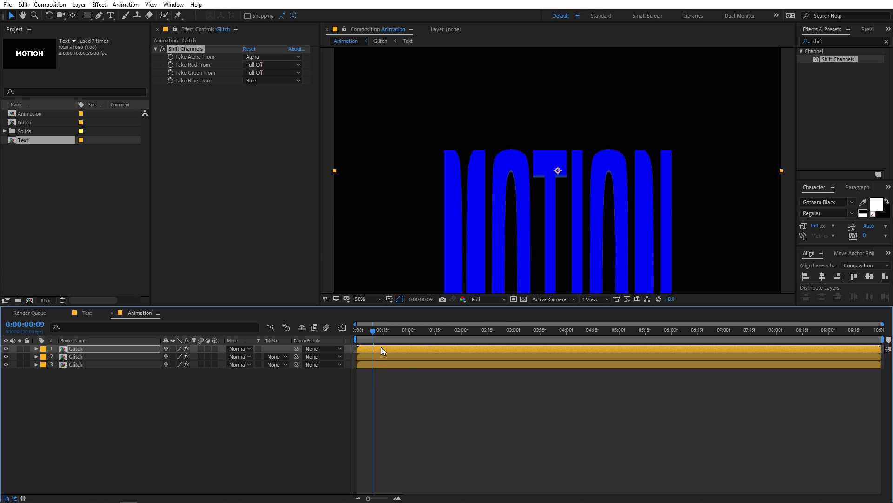
left_click_drag(136, 408, 79, 346)
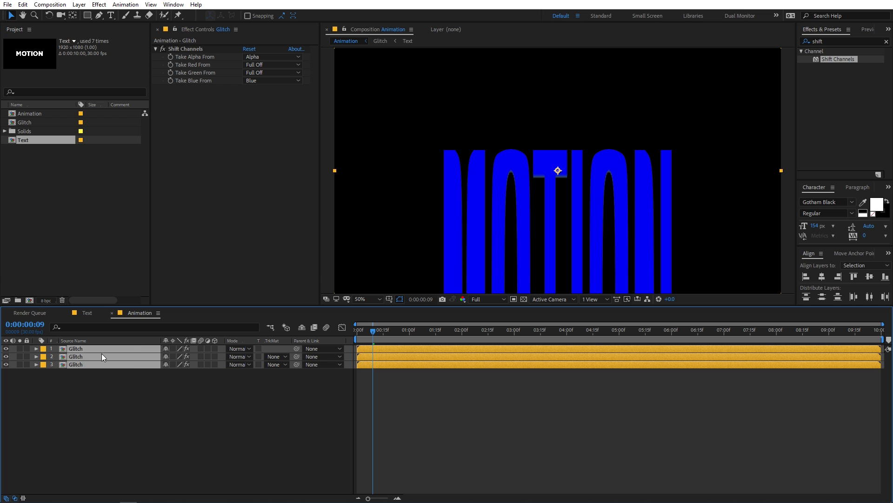
left_click(239, 346)
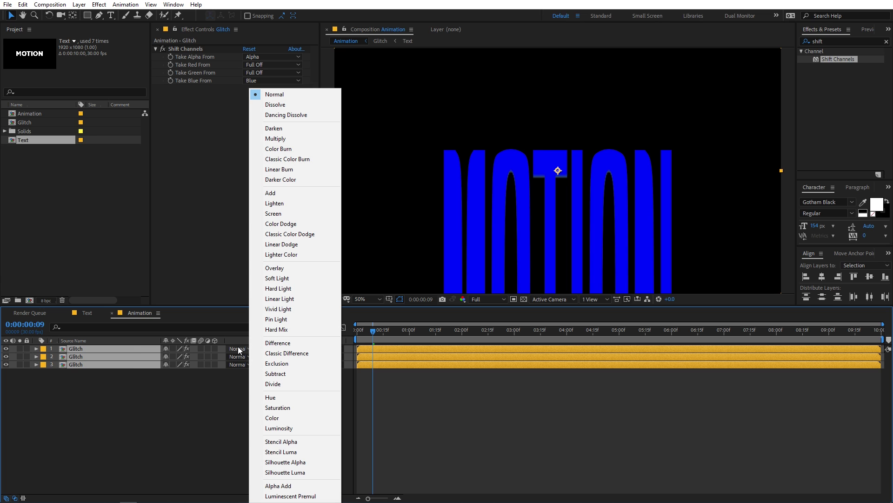
left_click(273, 214)
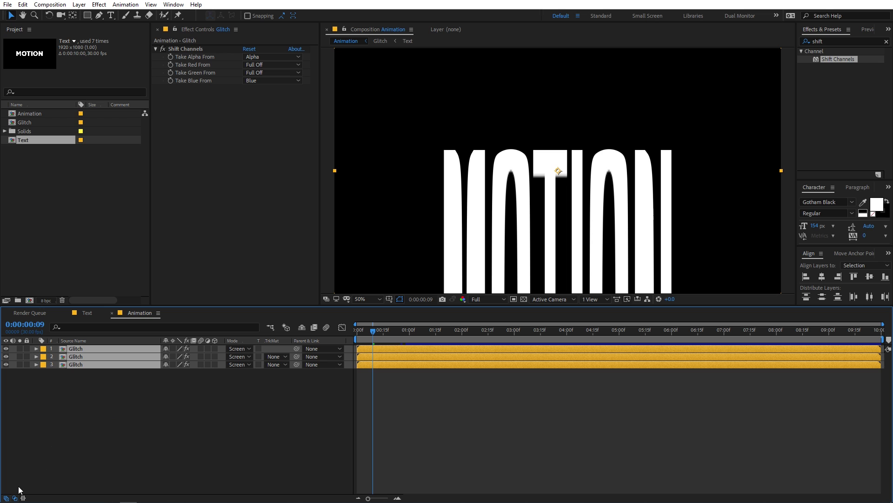
left_click(14, 498)
left_click(15, 498)
left_click(14, 498)
left_click(14, 498)
left_click(360, 385)
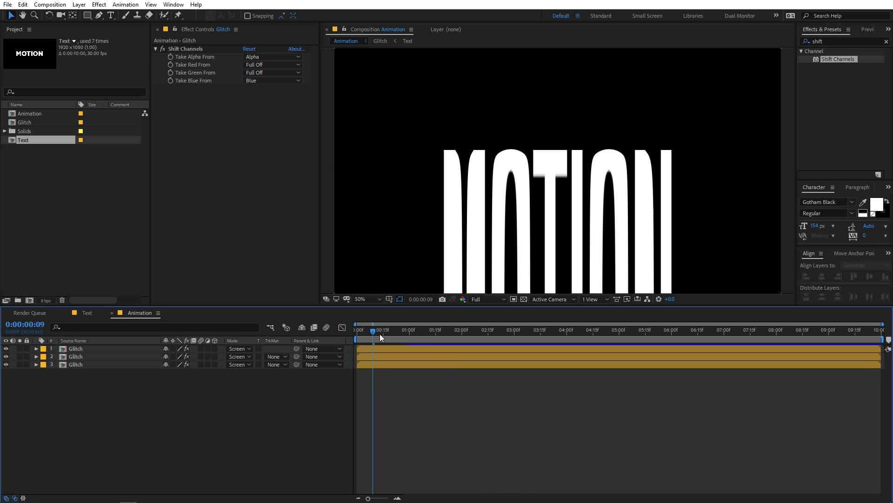
Offset the color channels in time by starting the blue Glitch layer at frame 2 and the green one at frame 1.
left_click_drag(379, 334, 341, 337)
key("space")
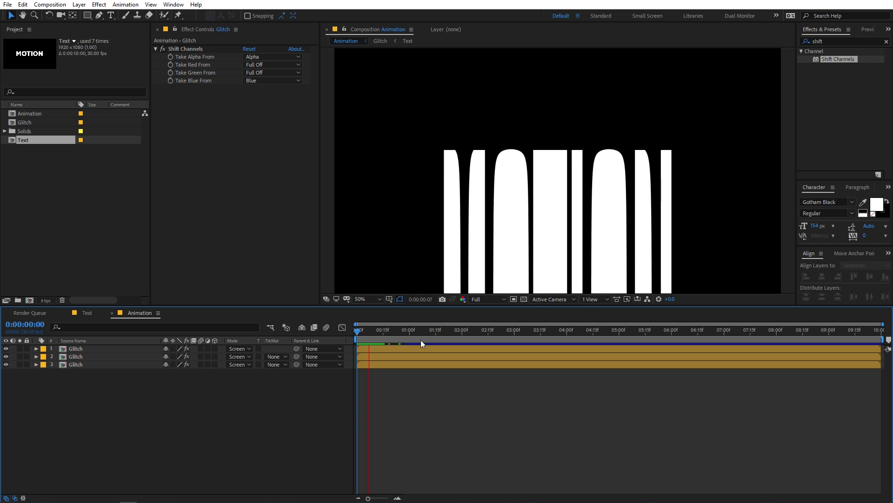
left_click_drag(404, 334, 369, 336)
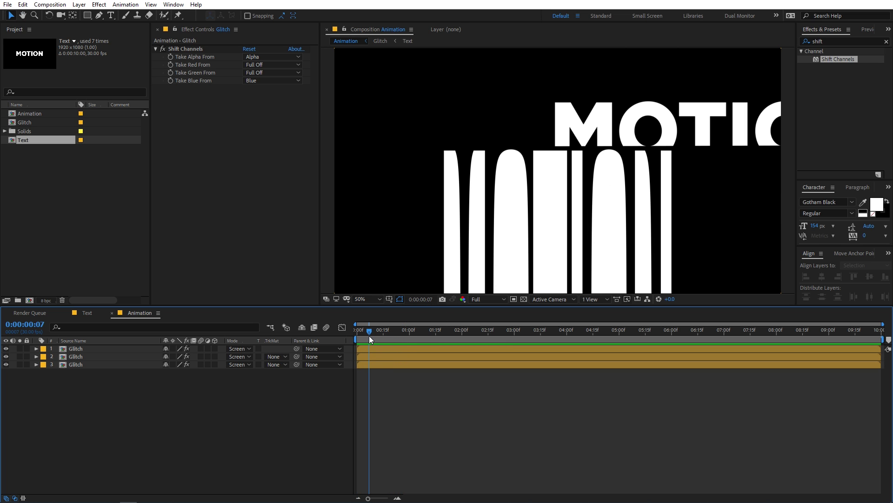
scroll(508, 206, "up", 2)
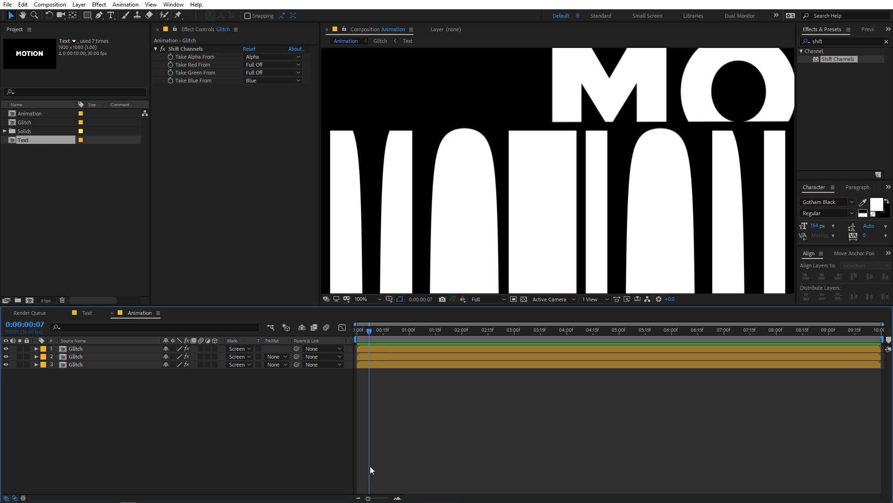
left_click_drag(369, 497, 388, 497)
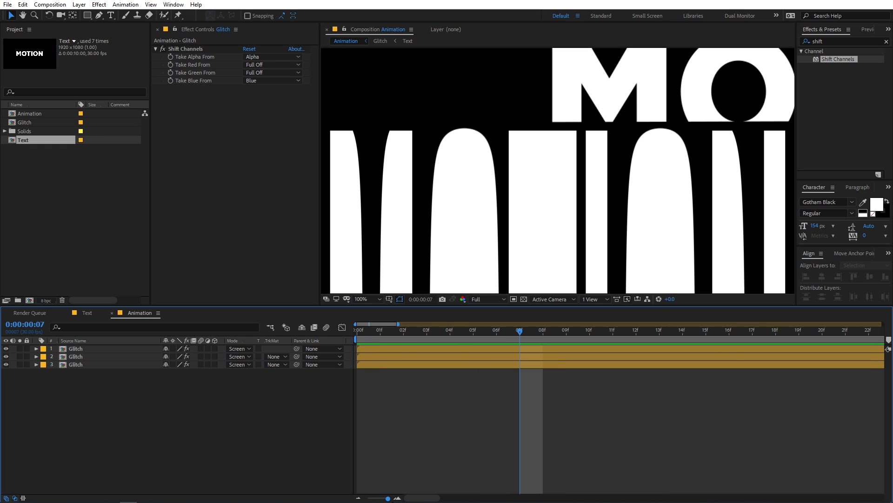
left_click(372, 348)
left_click_drag(370, 351, 415, 356)
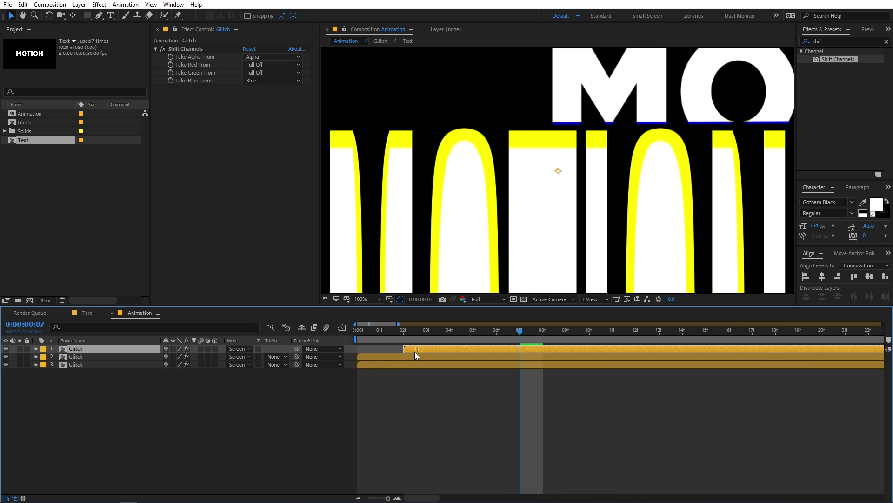
left_click(362, 357)
left_click_drag(362, 358, 383, 357)
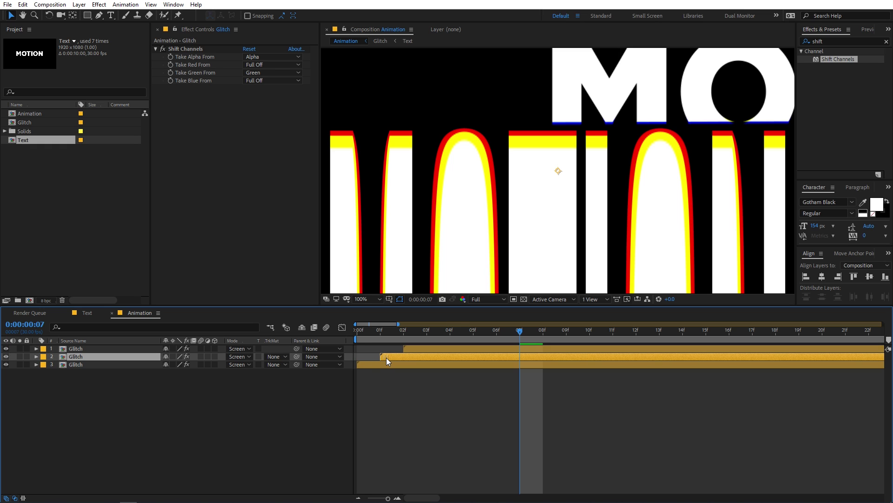
Play the animation from the start to examine the RGB separation around the stretched text.
left_click_drag(376, 499, 368, 499)
scroll(501, 193, "down", 4)
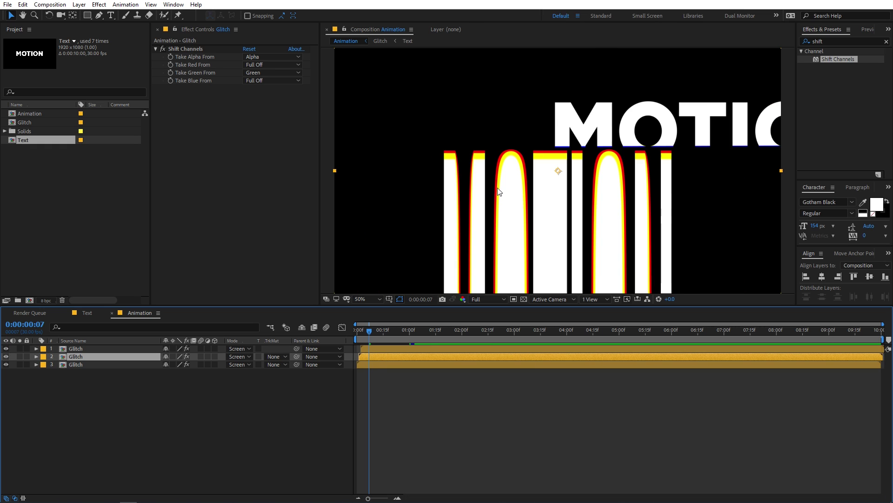
scroll(500, 192, "up", 2)
key("Home")
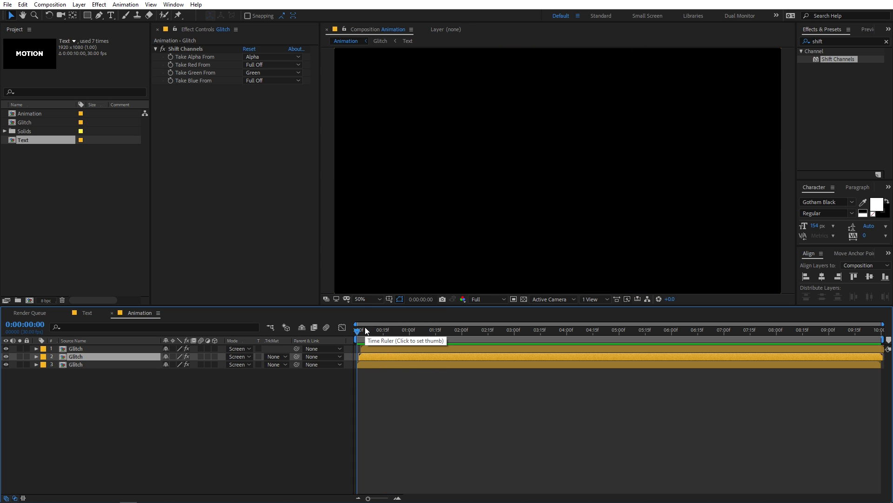
key("space")
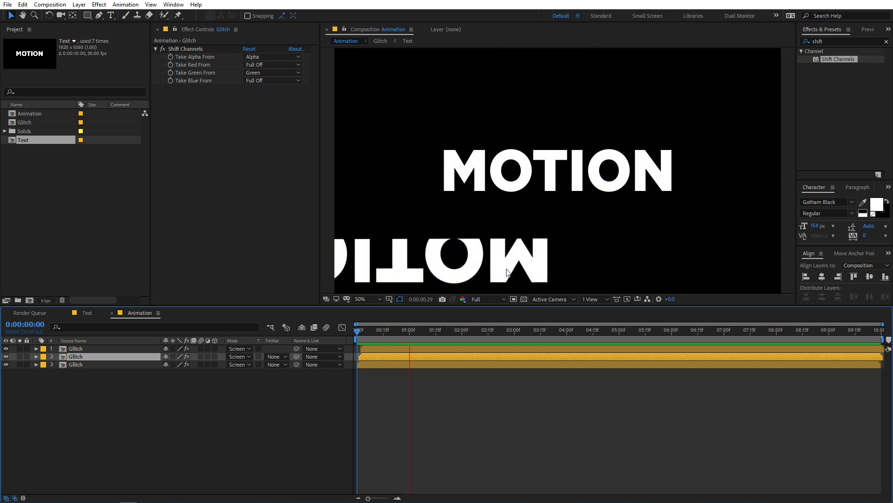
key("space")
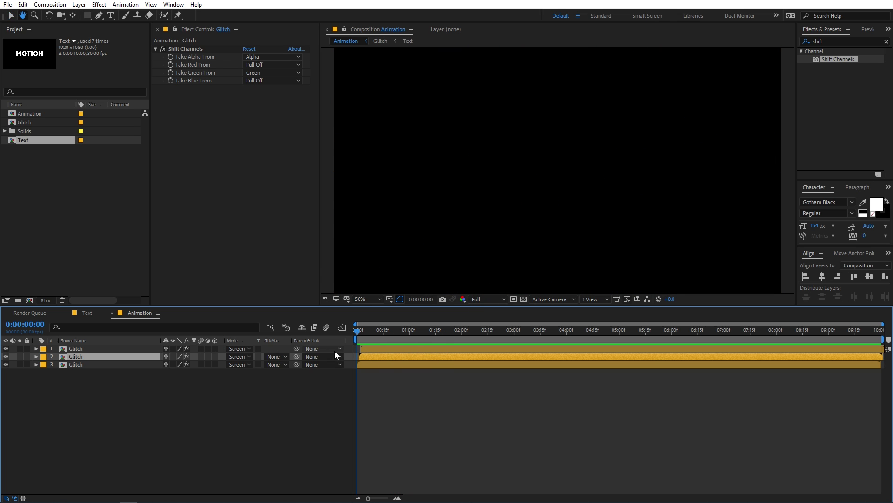
key("space")
key("space")
Try starting the blue and green Glitch layers one frame later and replay the animation to compare the color separation.
left_click(367, 351)
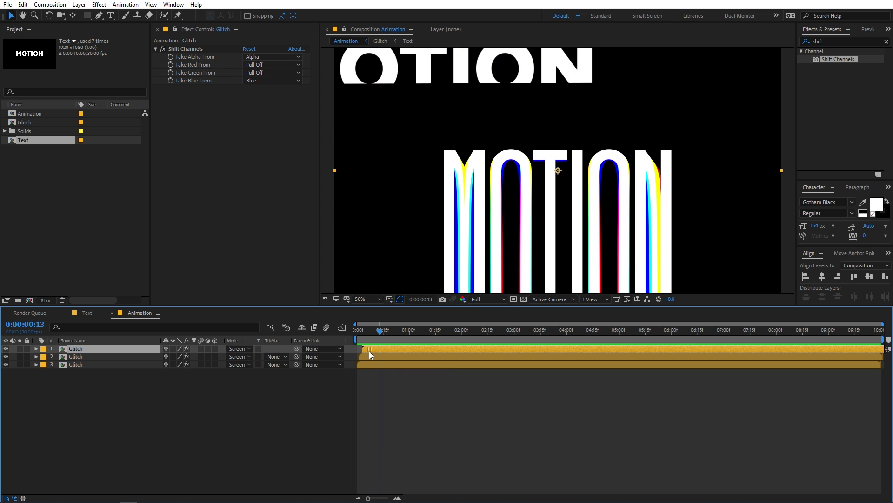
left_click(369, 354)
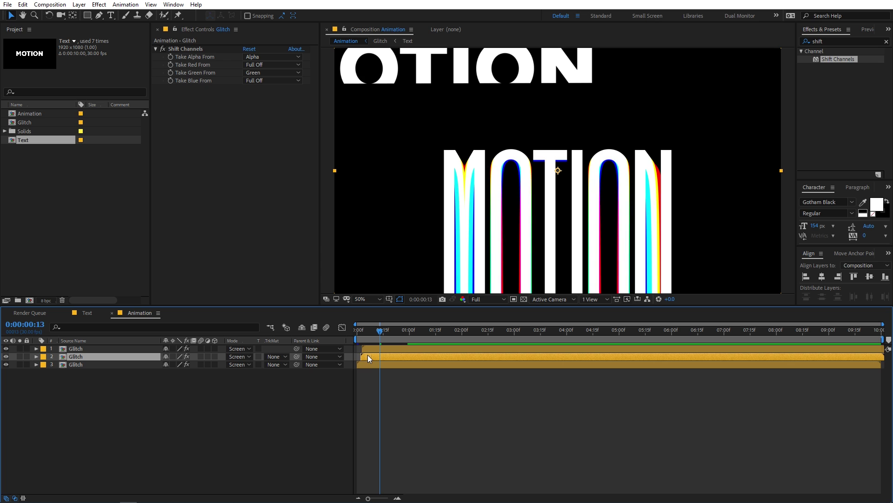
left_click_drag(368, 354, 367, 354)
key("Home")
key("space")
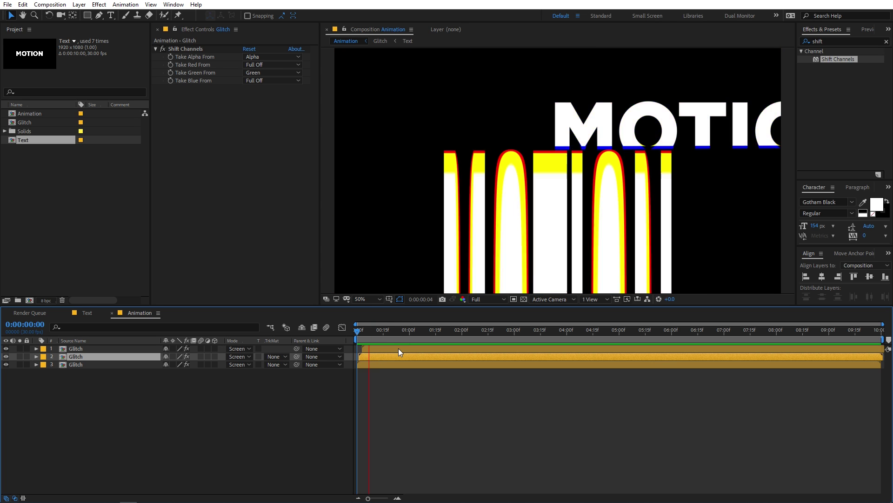
left_click_drag(474, 328, 328, 337)
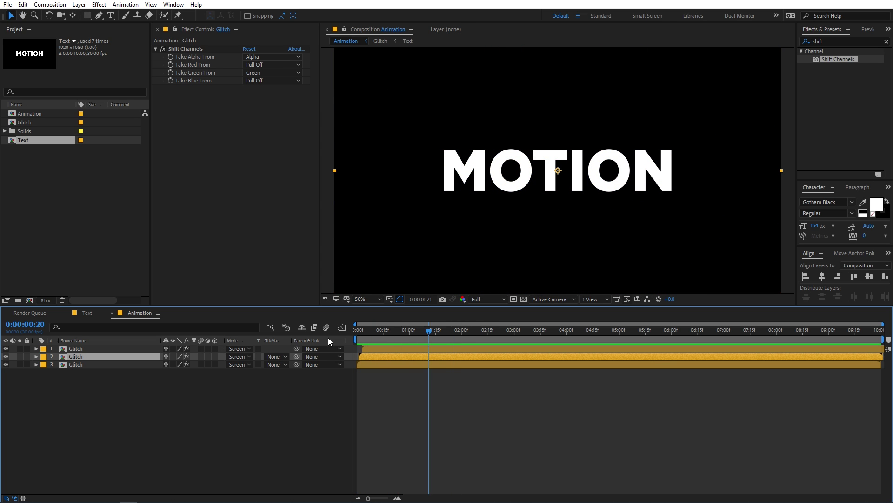
key("space")
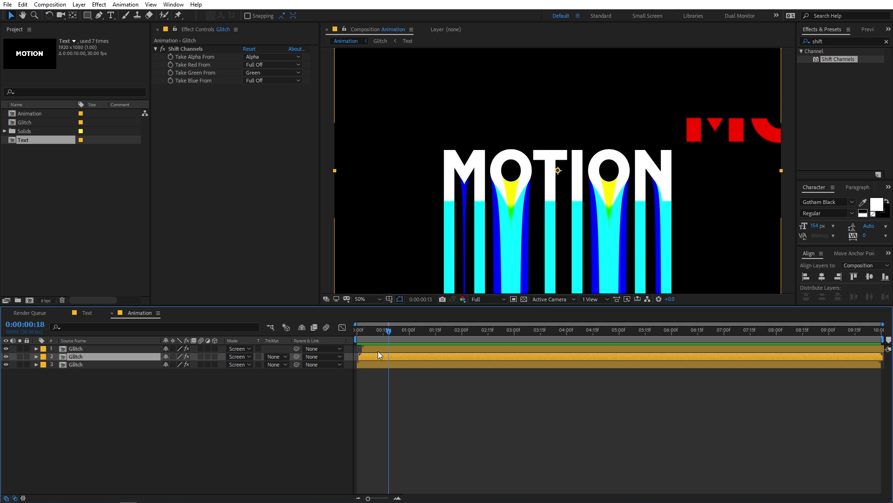
left_click(378, 351)
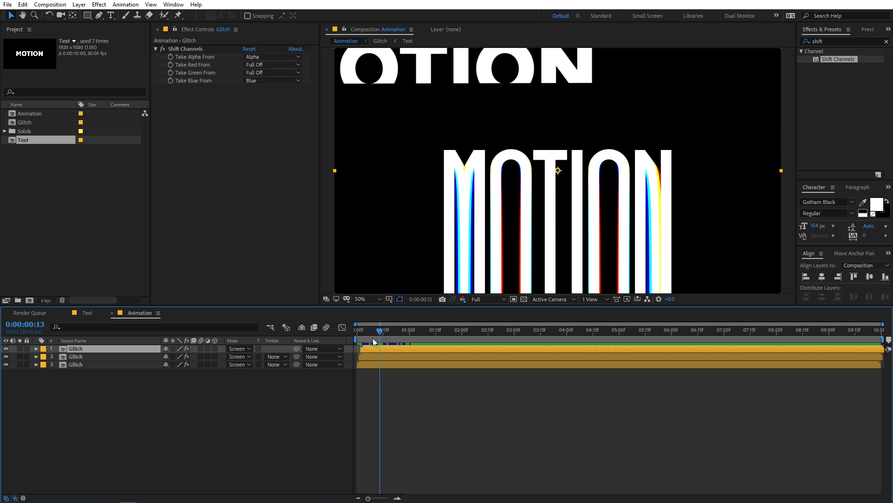
key("space")
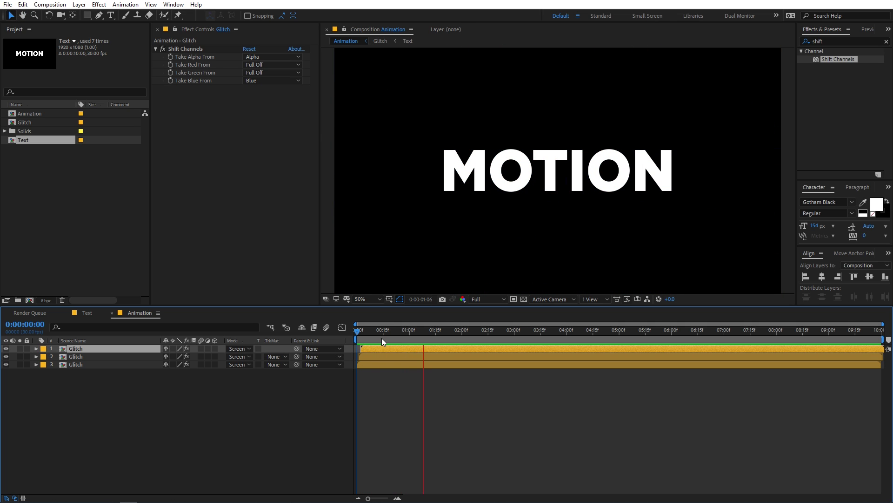
Add a new adjustment layer above the Glitch layers.
left_click(280, 420)
left_click(82, 7)
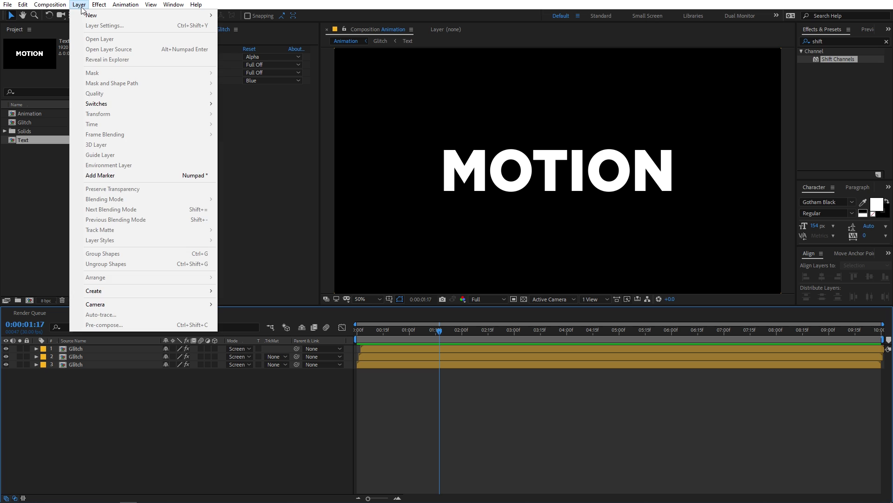
left_click(81, 7)
left_click(82, 6)
mouse_move(112, 15)
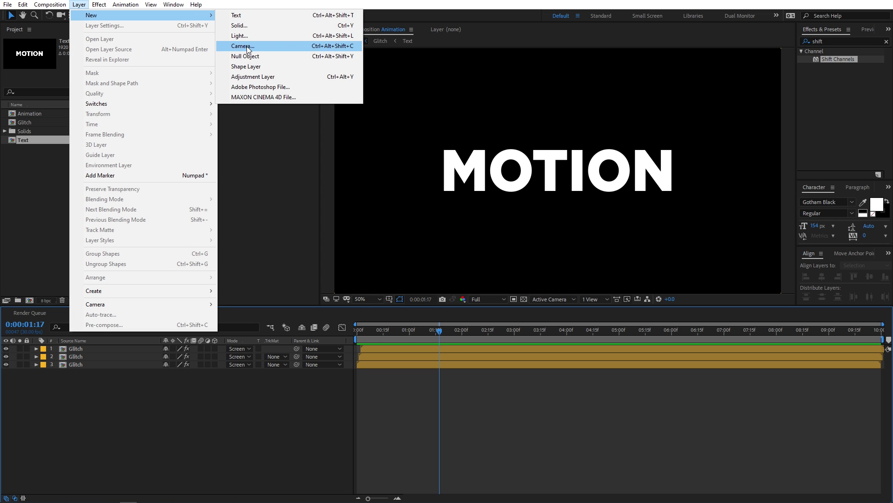
left_click(252, 77)
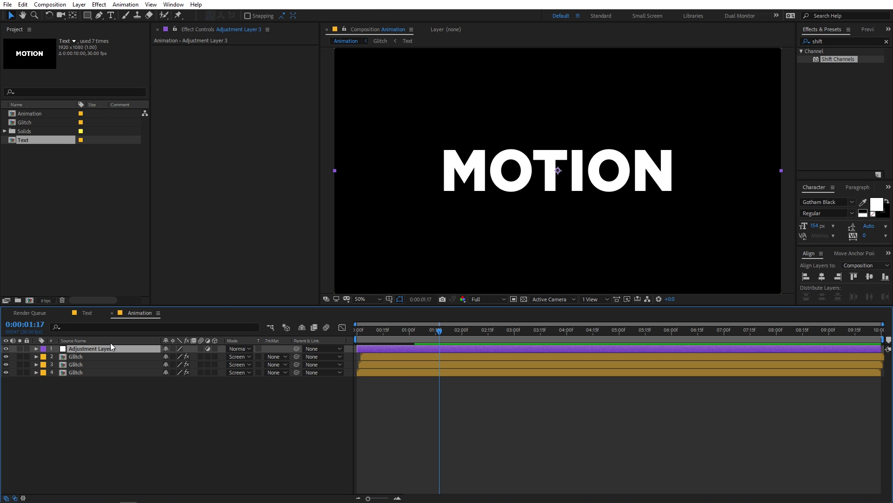
Apply the Noise effect to the new adjustment layer and set Amount of Noise to 43%.
left_click(838, 42)
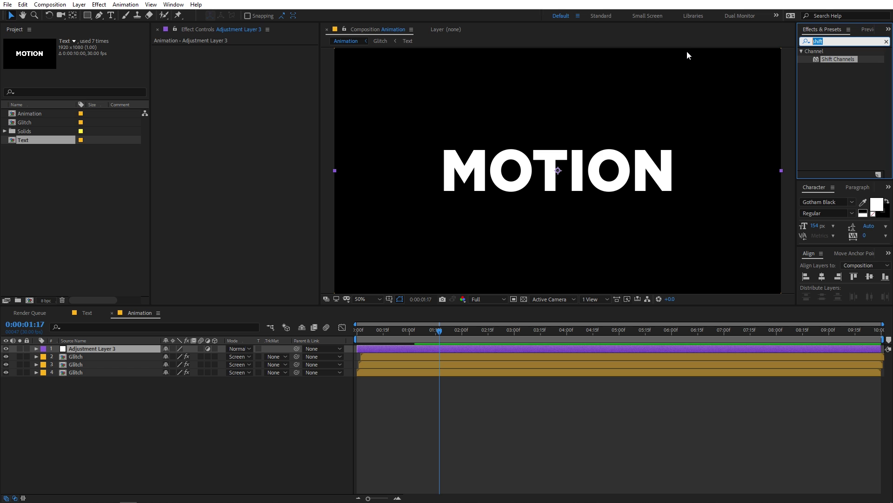
type("noi")
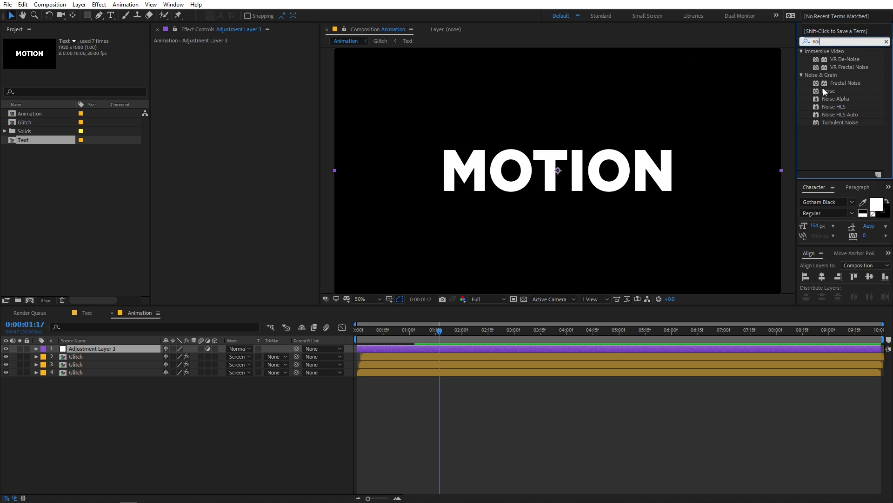
left_click_drag(822, 88, 139, 350)
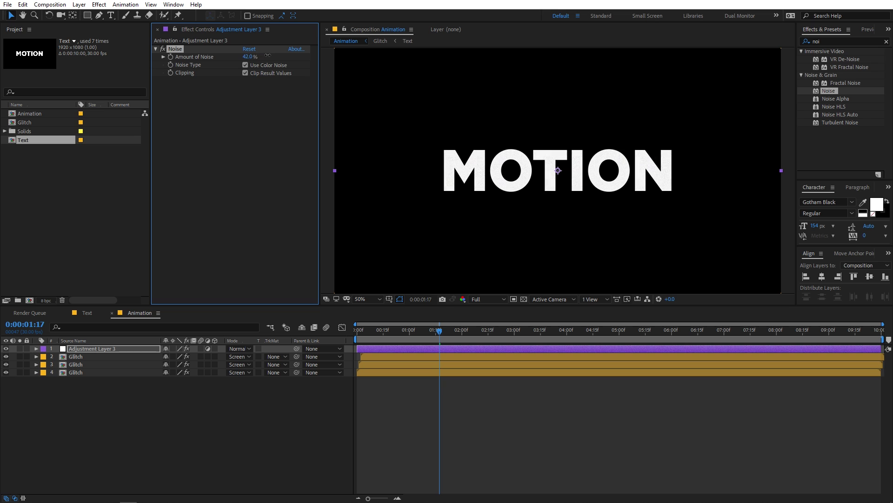
left_click_drag(426, 335, 387, 338)
key("period")
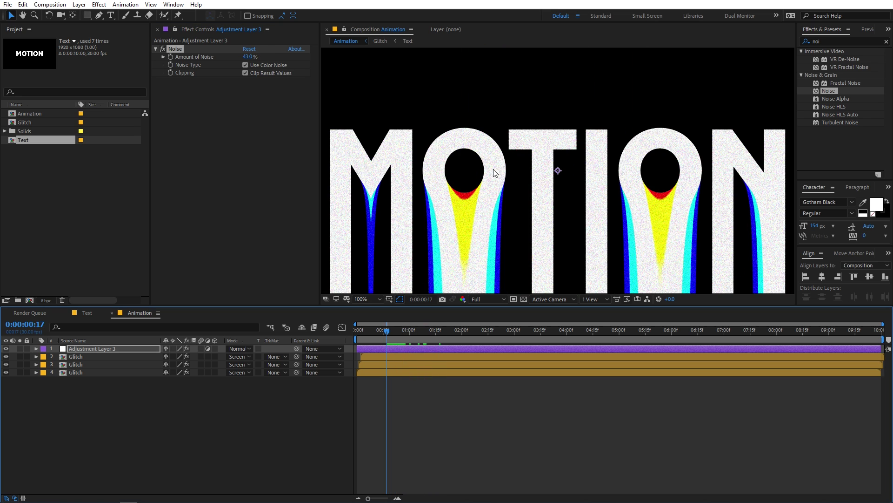
key("comma")
key("period")
key("comma")
Create a new 1920 × 1080 px solid in a very dark gray in the Animation composition.
left_click(233, 393)
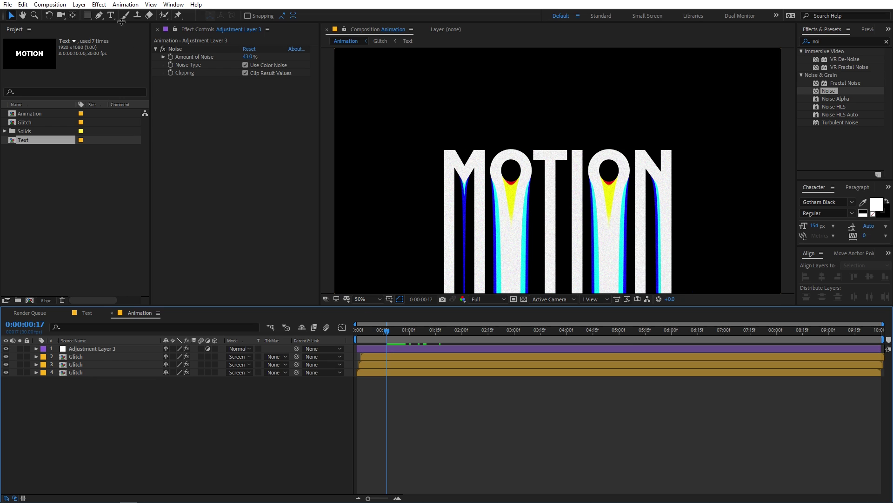
left_click(79, 5)
mouse_move(117, 15)
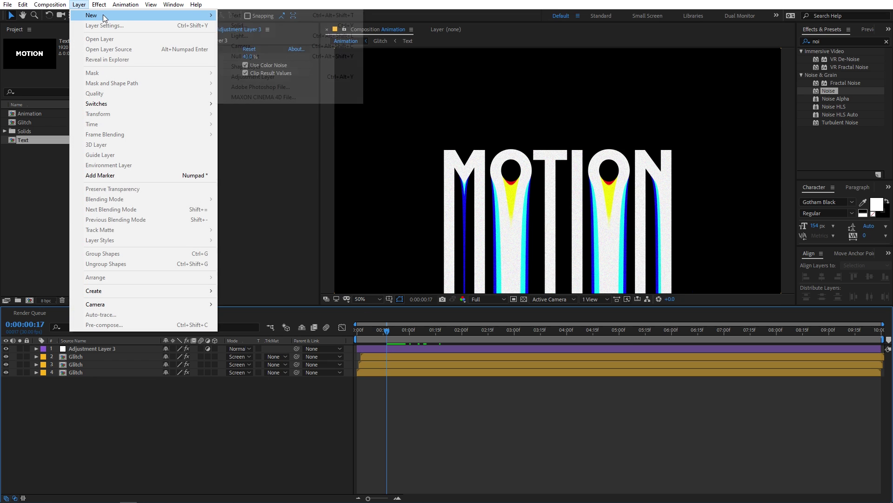
left_click(269, 26)
left_click(224, 217)
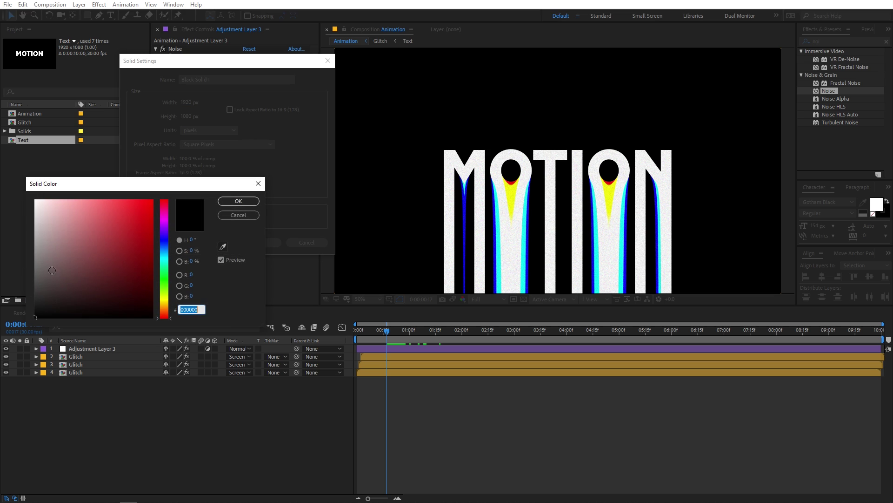
left_click(35, 311)
left_click_drag(19, 311, 15, 309)
left_click(238, 201)
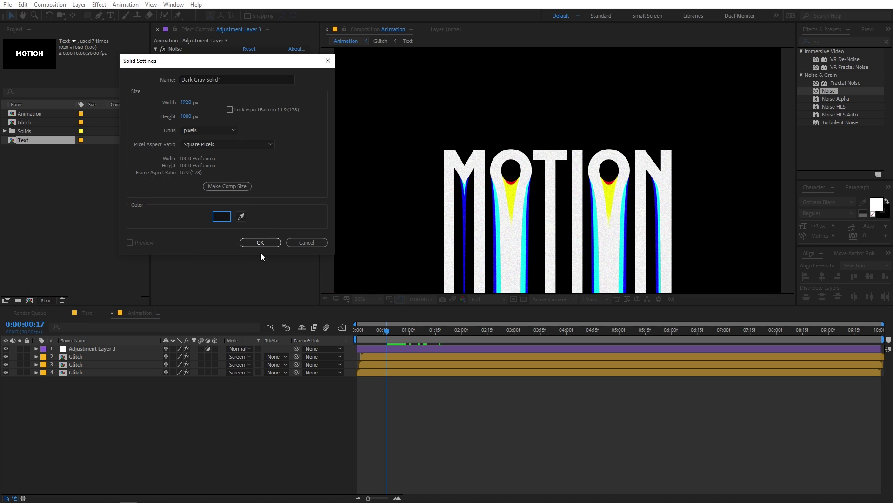
left_click(260, 243)
Place the dark gray solid beneath all the Glitch layers as the background and preview the animation from the start.
left_click_drag(136, 356, 136, 399)
key("Home")
key("space")
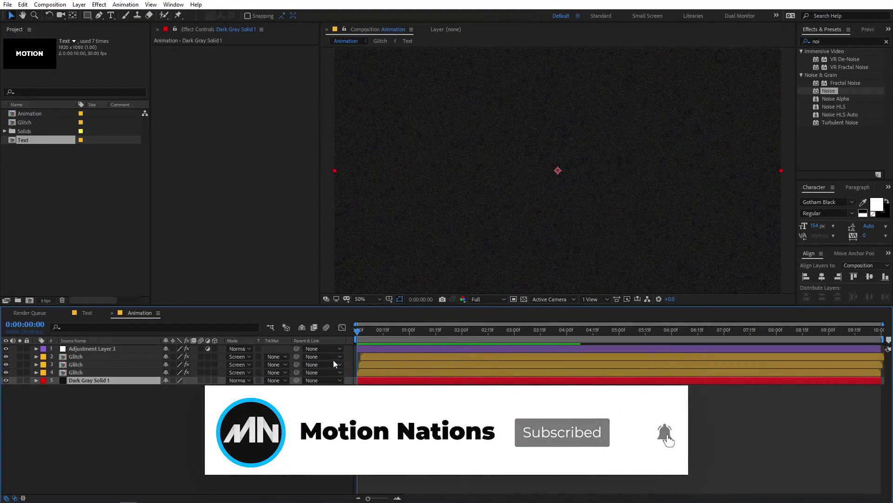
key("space")
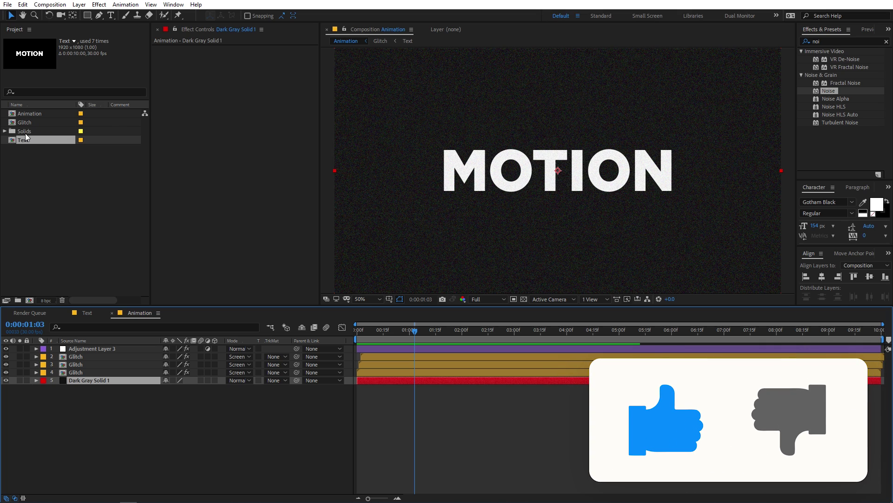
Replace the wording of the text layer in the Text composition with GLITCH.
double_click(33, 140)
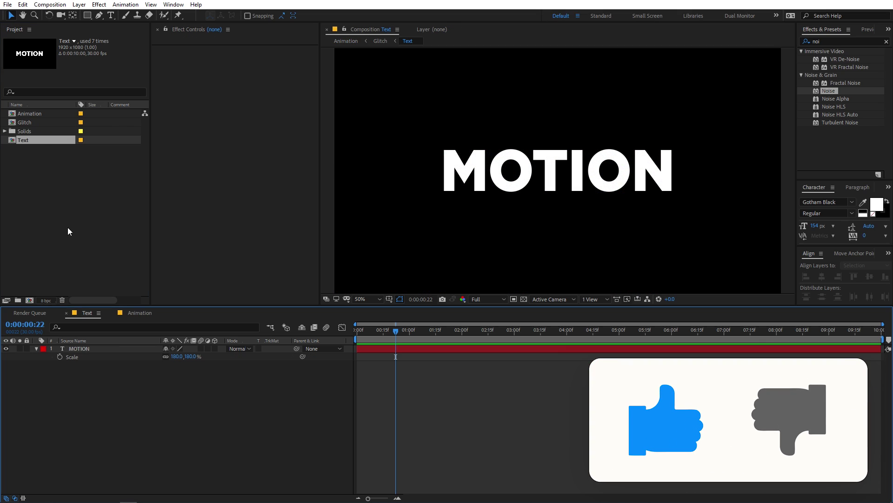
double_click(94, 347)
type("GLITCH")
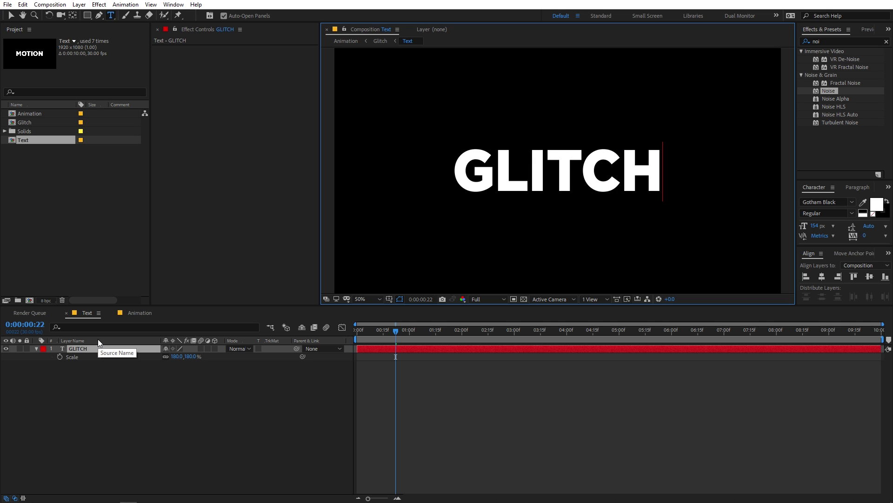
left_click(136, 389)
Return to the Animation composition and play it from the start to examine the reveal with the new word.
left_click(140, 313)
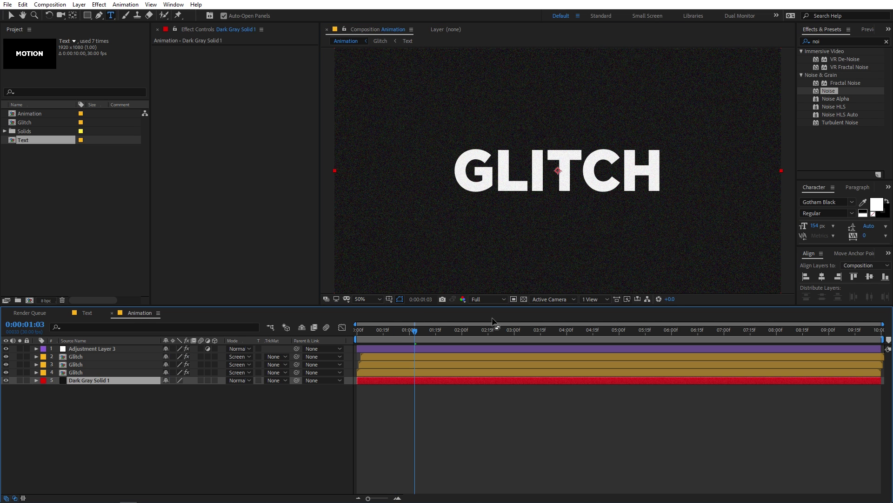
key("Home")
key("space")
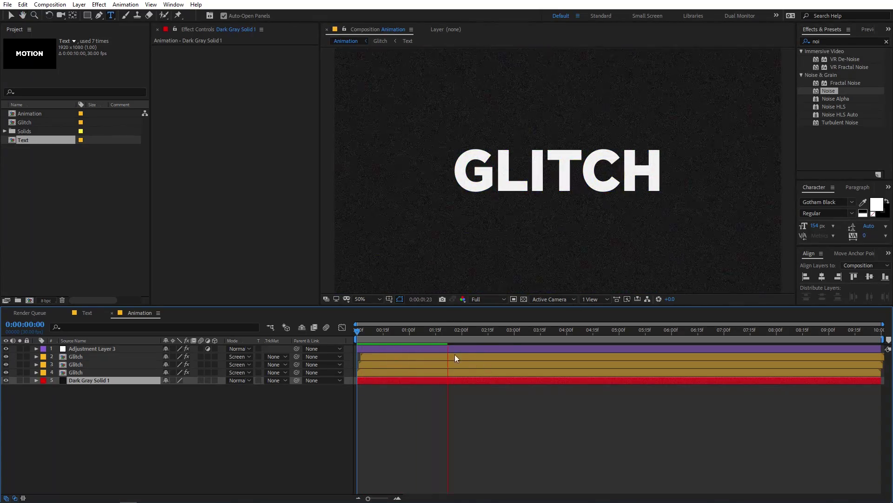
key("space")
key("space")
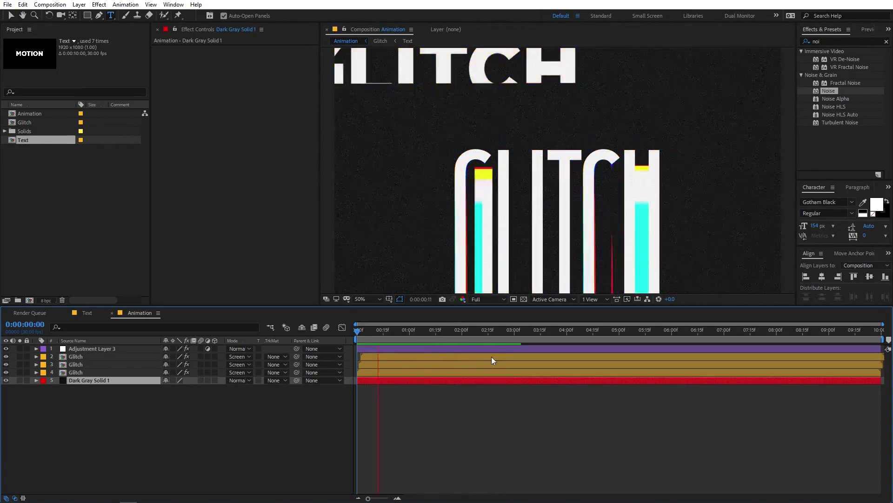
Check the source text in the Text composition and replay the finished Animation composition from its first frame.
left_click(43, 276)
left_click(95, 314)
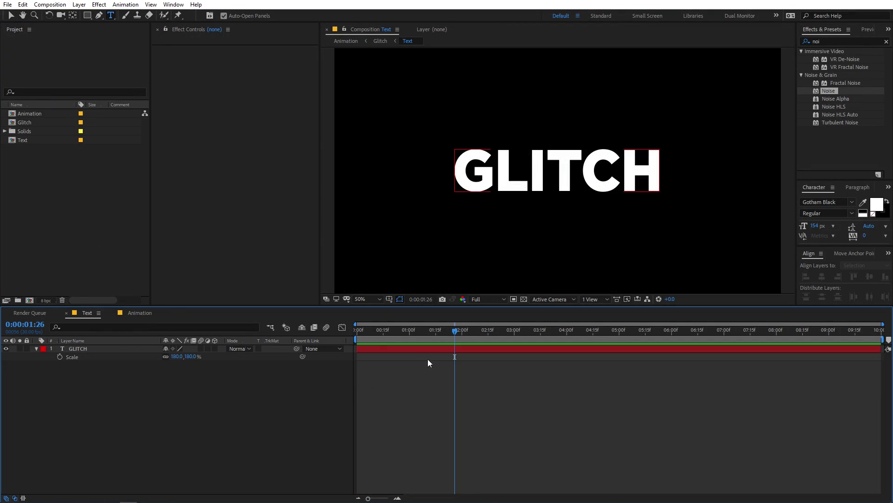
left_click(139, 313)
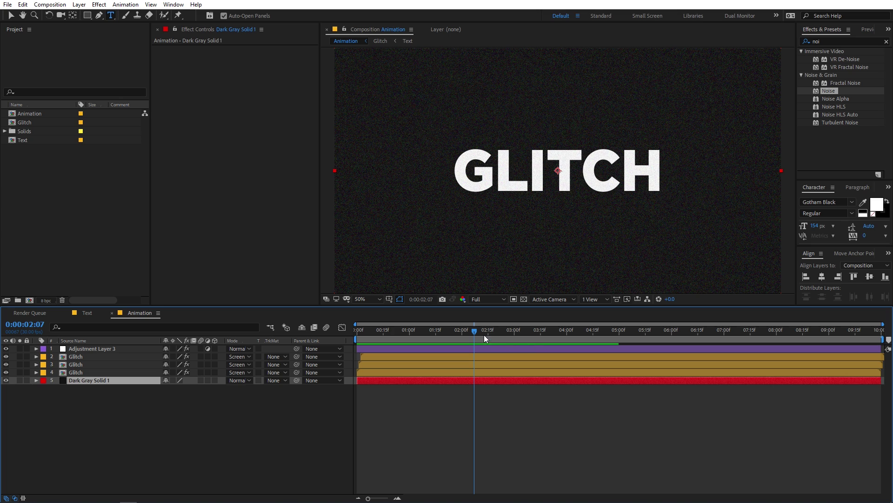
left_click_drag(484, 331, 274, 341)
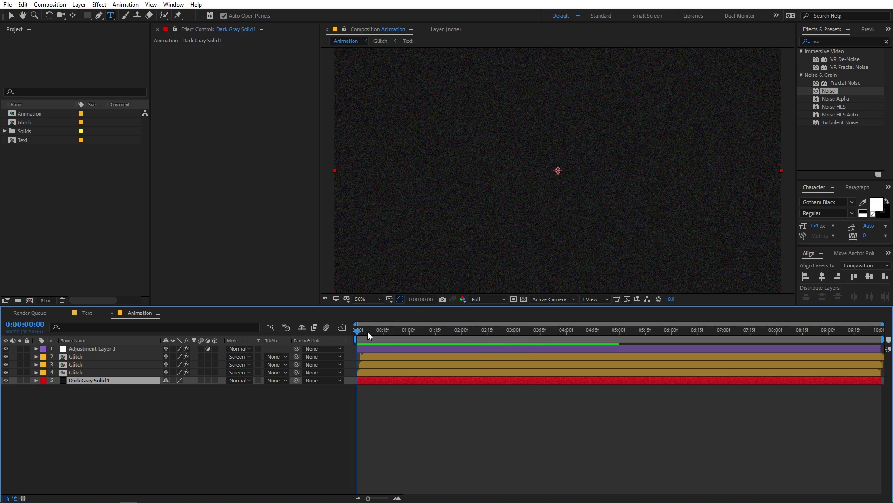
mouse_move(368, 334)
left_mouse_down()
mouse_move(387, 334)
mouse_move(353, 332)
left_mouse_up()
key("space")
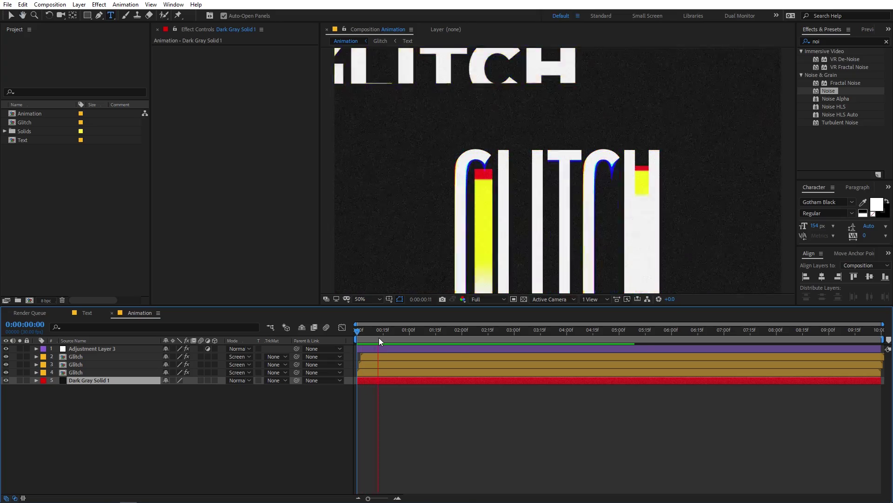
left_click_drag(409, 328, 353, 339)
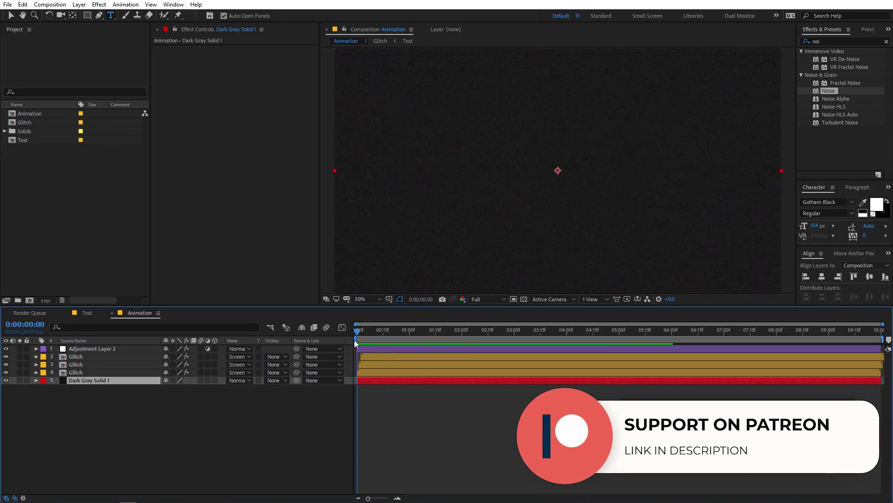
key("space")
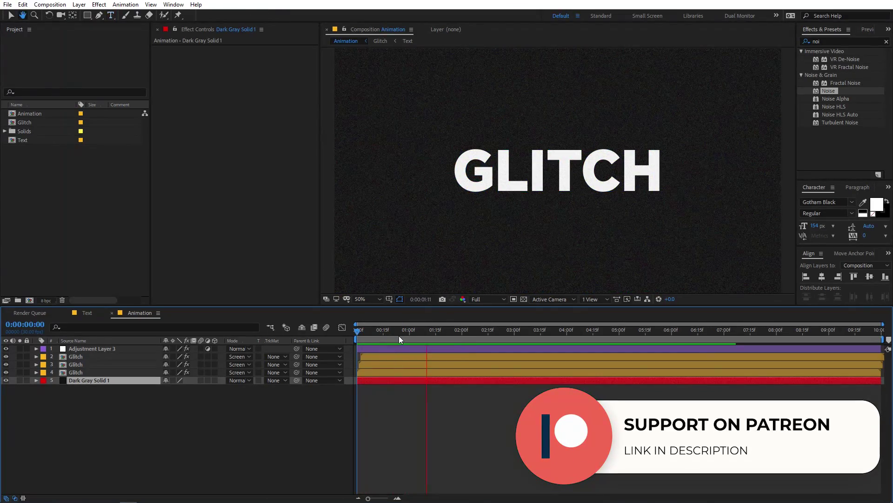
key("ctrl+t")
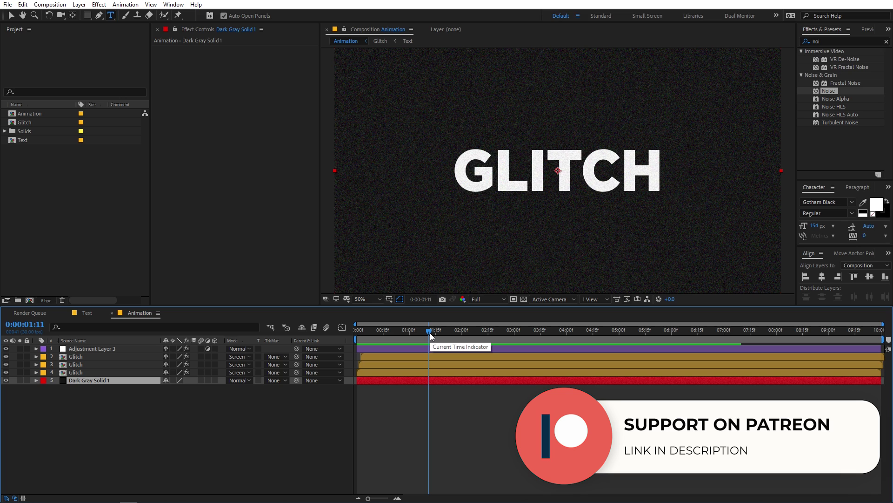